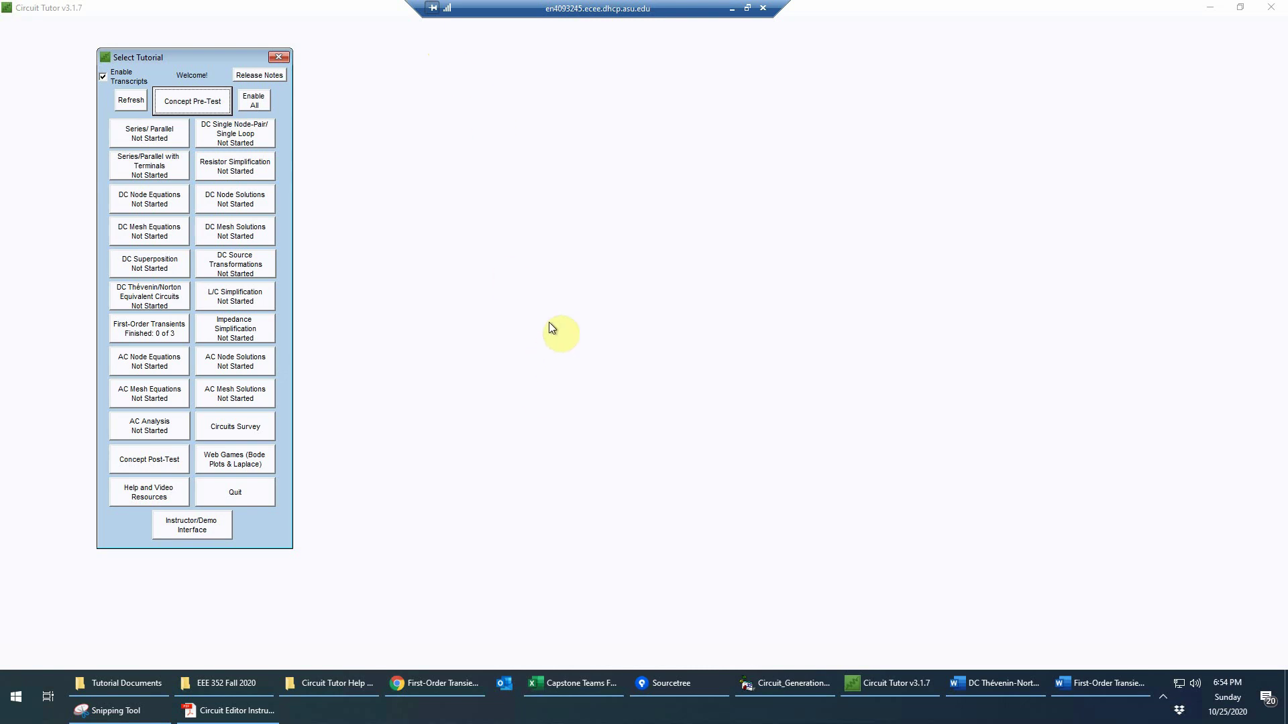
Open the First-Order Transients tutorial, skip its reading material, and start a random Easy problem
left_click(161, 330)
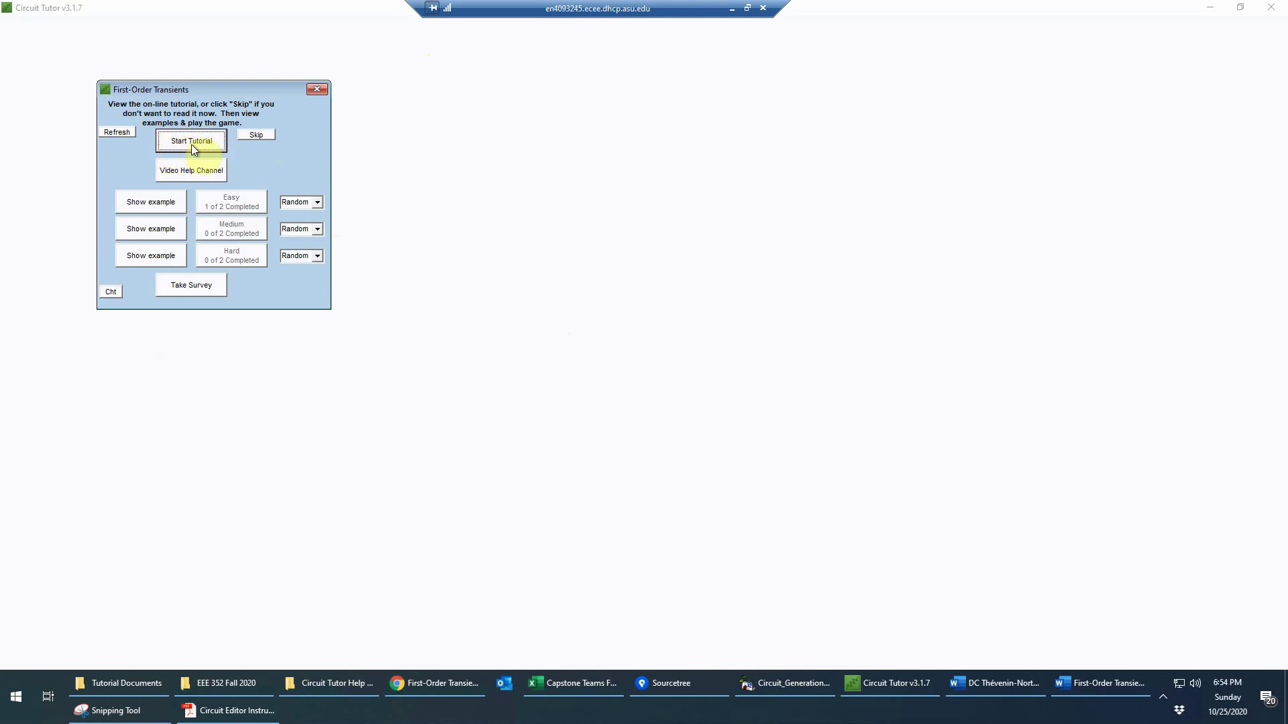
left_click(260, 135)
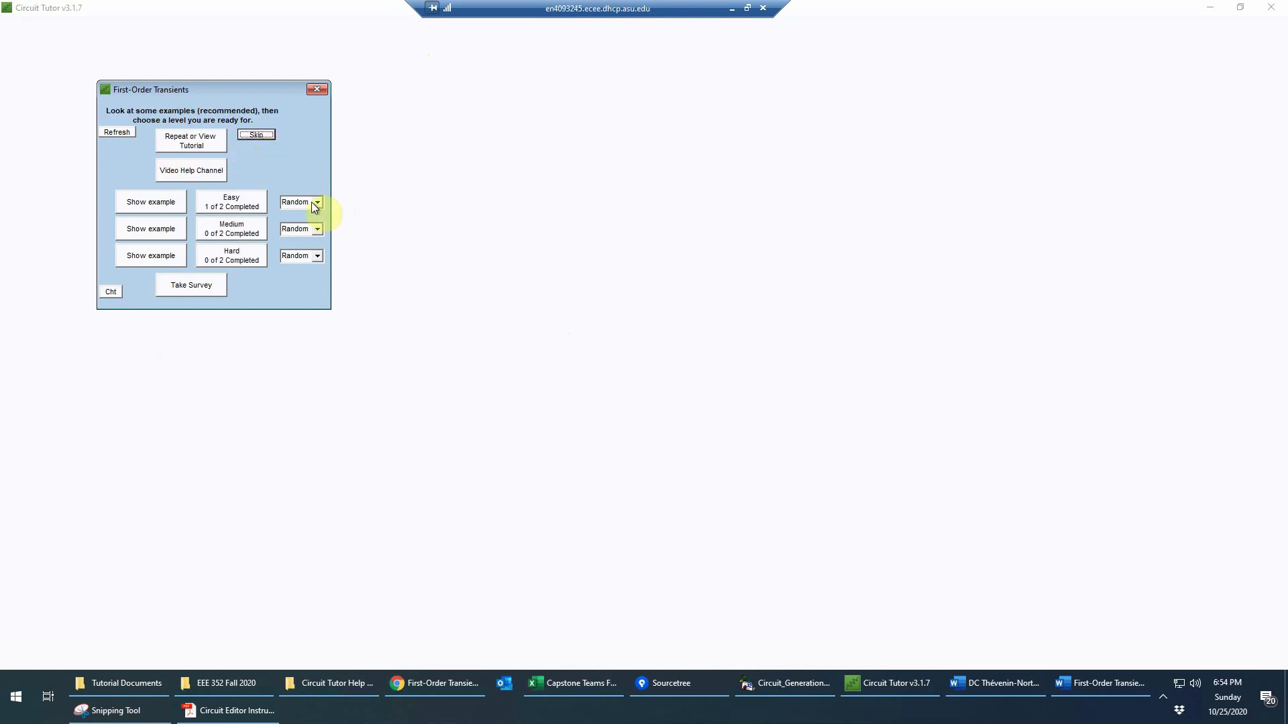
left_click(228, 204)
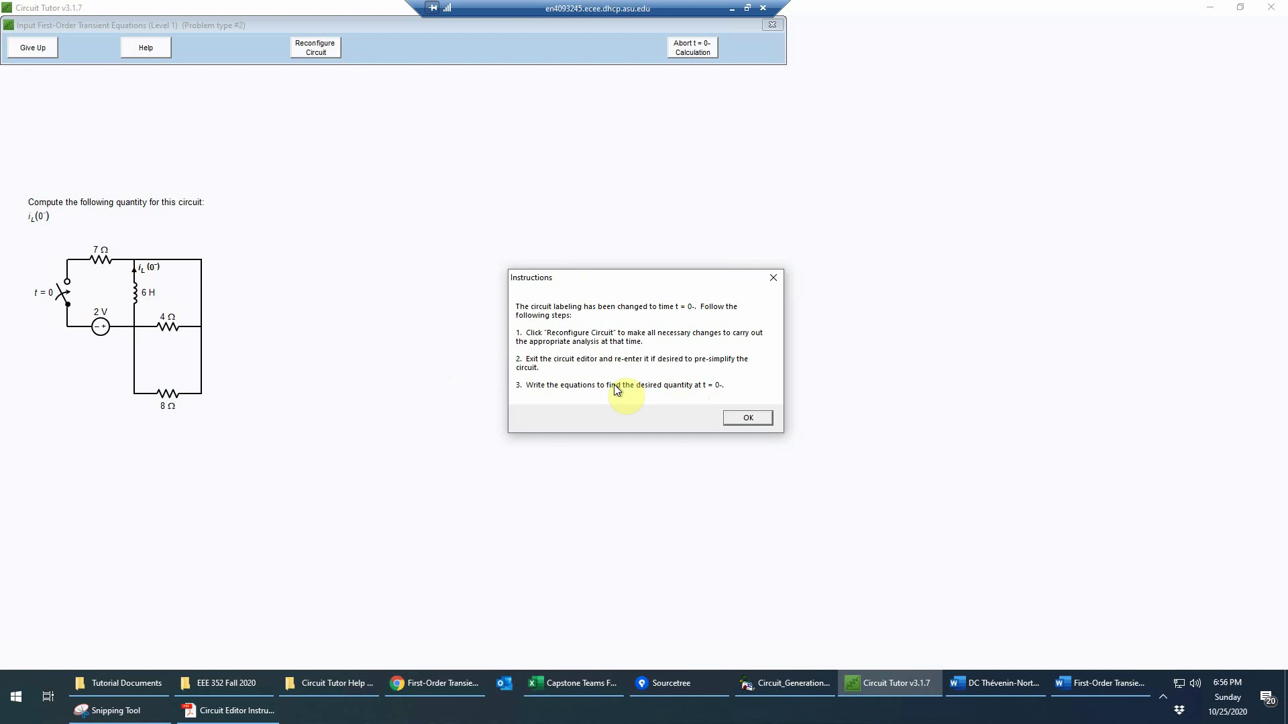
Start reconfiguring the circuit for analysis at t = 0- and view the help instructions for reconfiguration mode
left_click(747, 417)
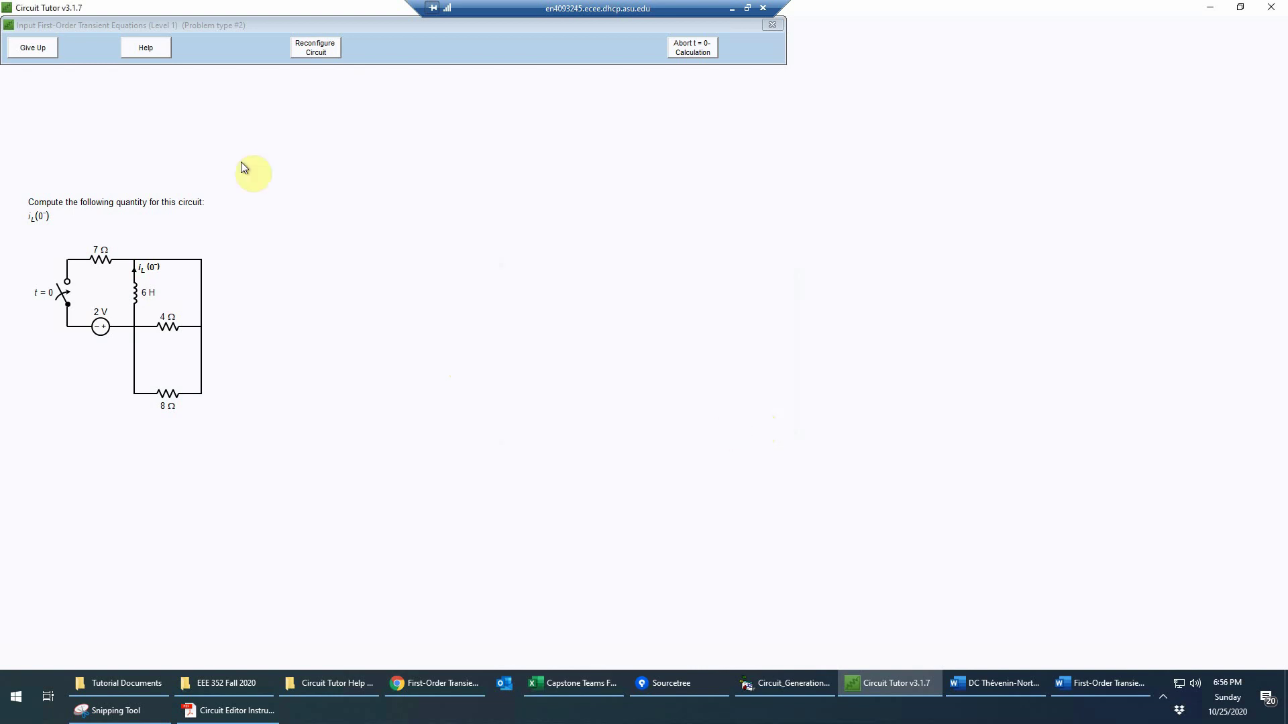
left_click(317, 51)
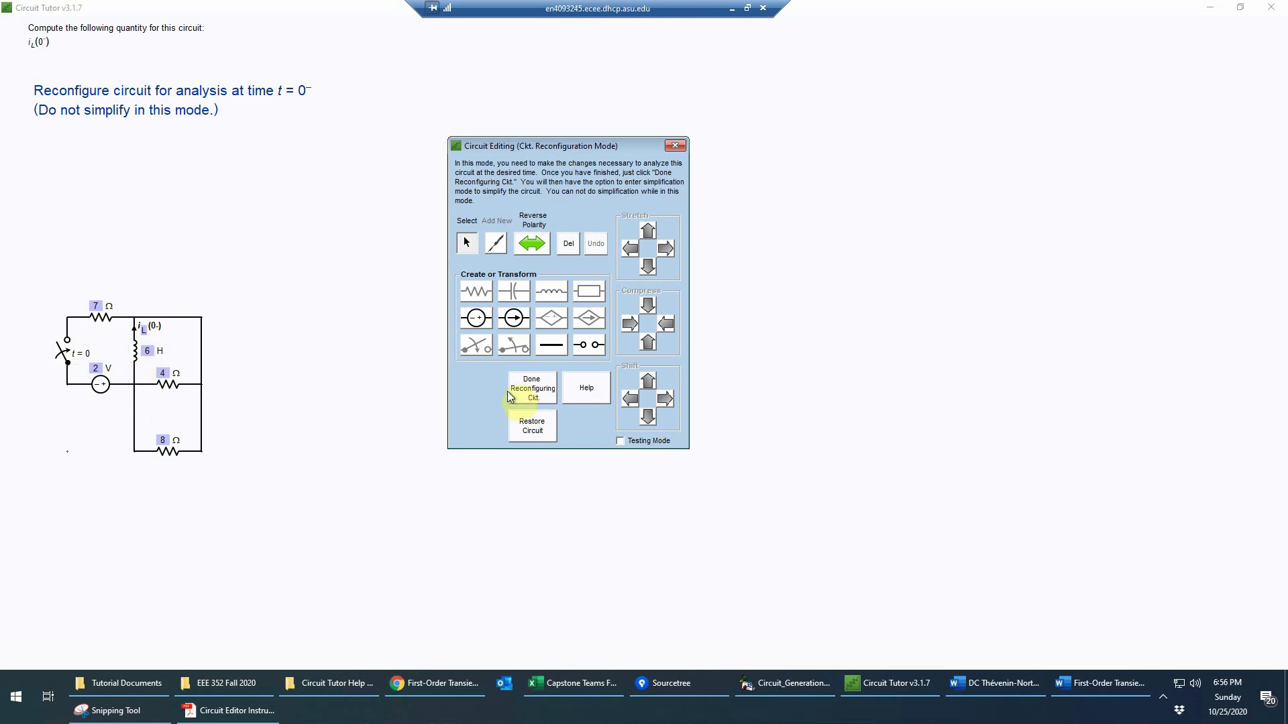
left_click(587, 389)
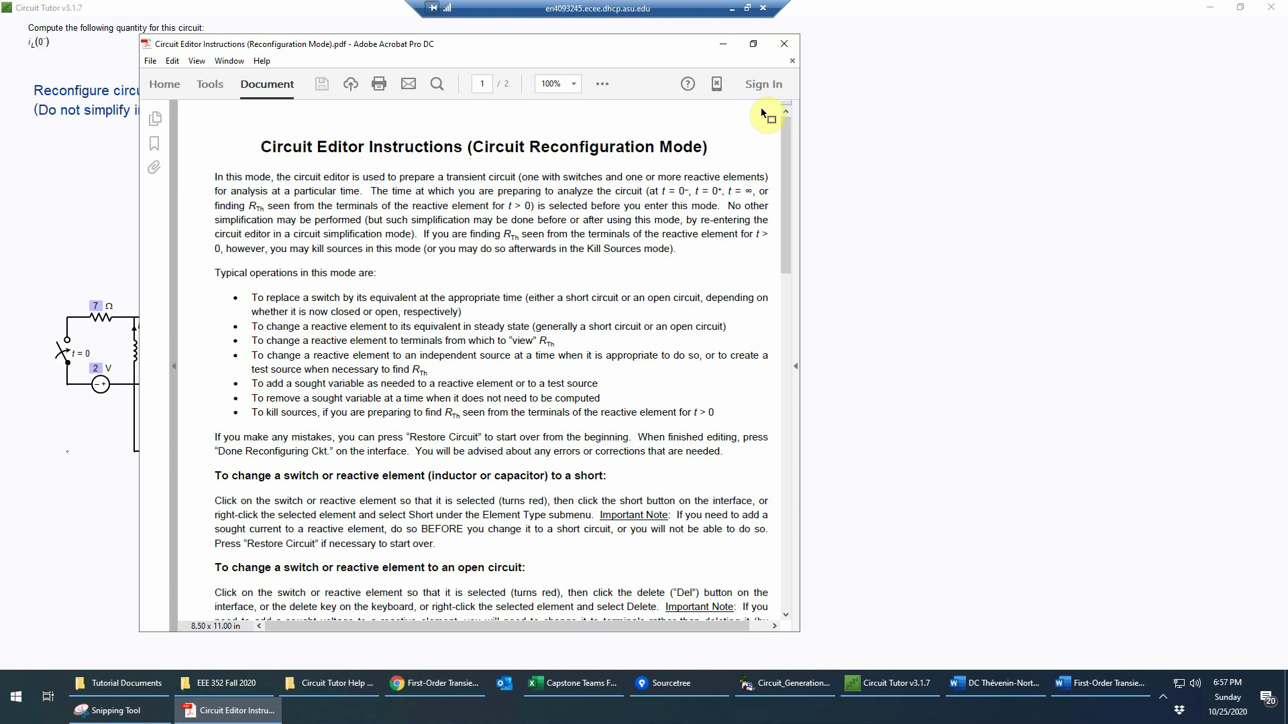
left_click(786, 45)
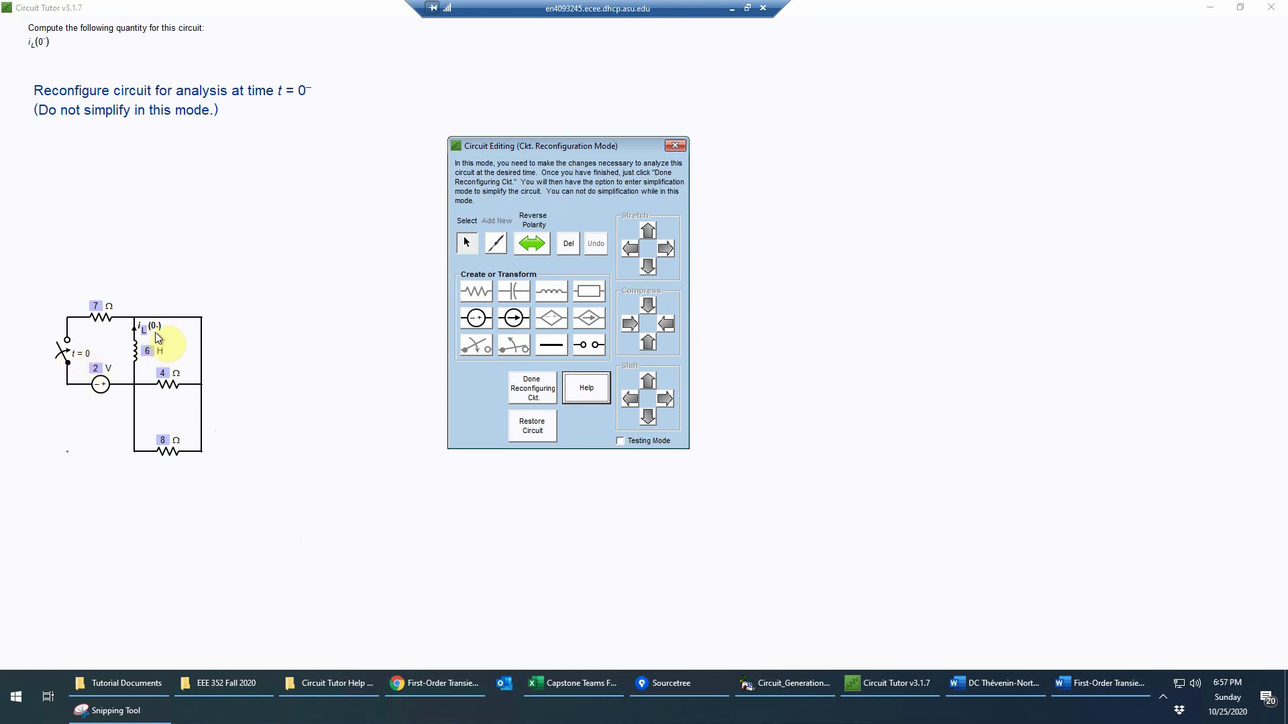
Replace the t = 0 switch with an open circuit by deleting it
left_click(68, 349)
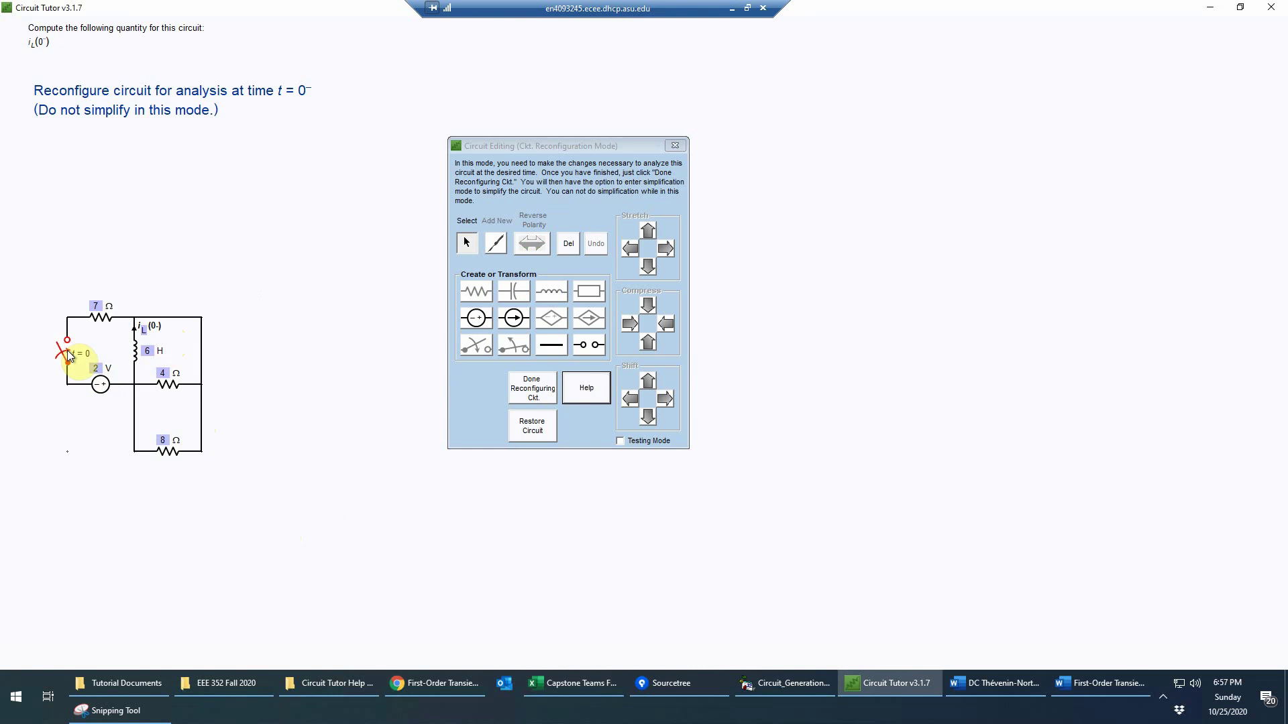
left_click(58, 357)
right_click(65, 355)
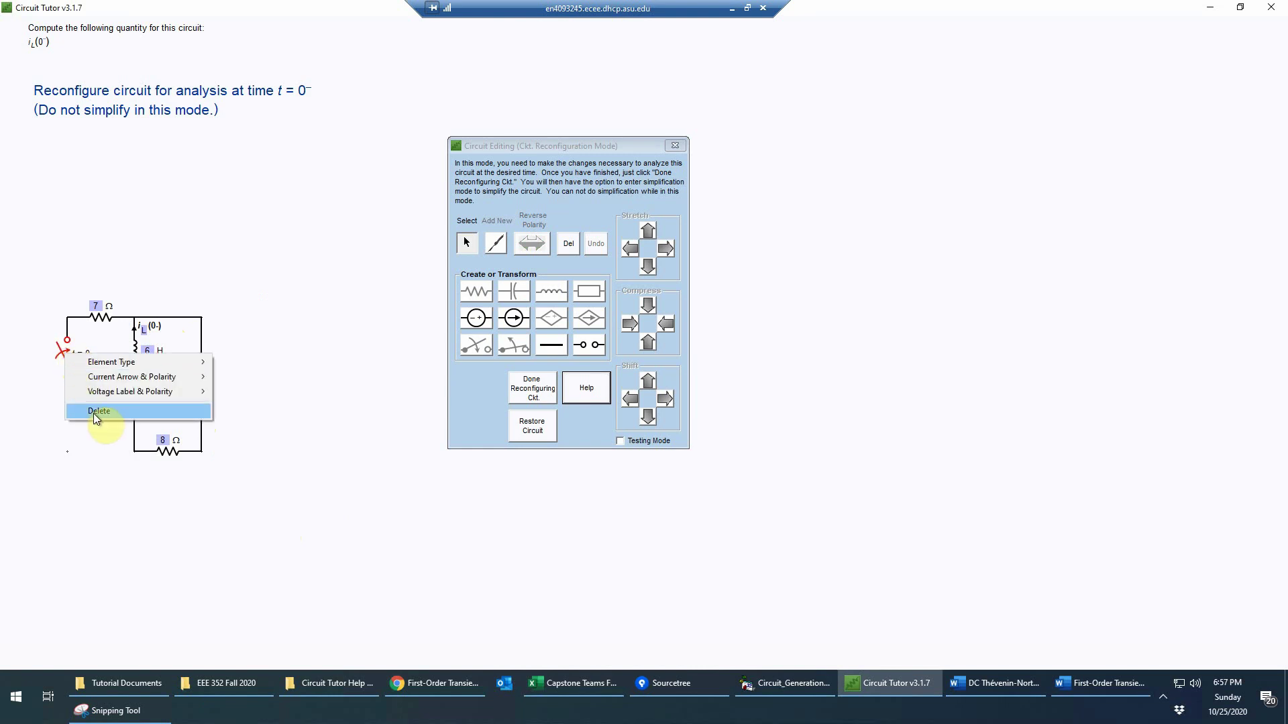
left_click(256, 434)
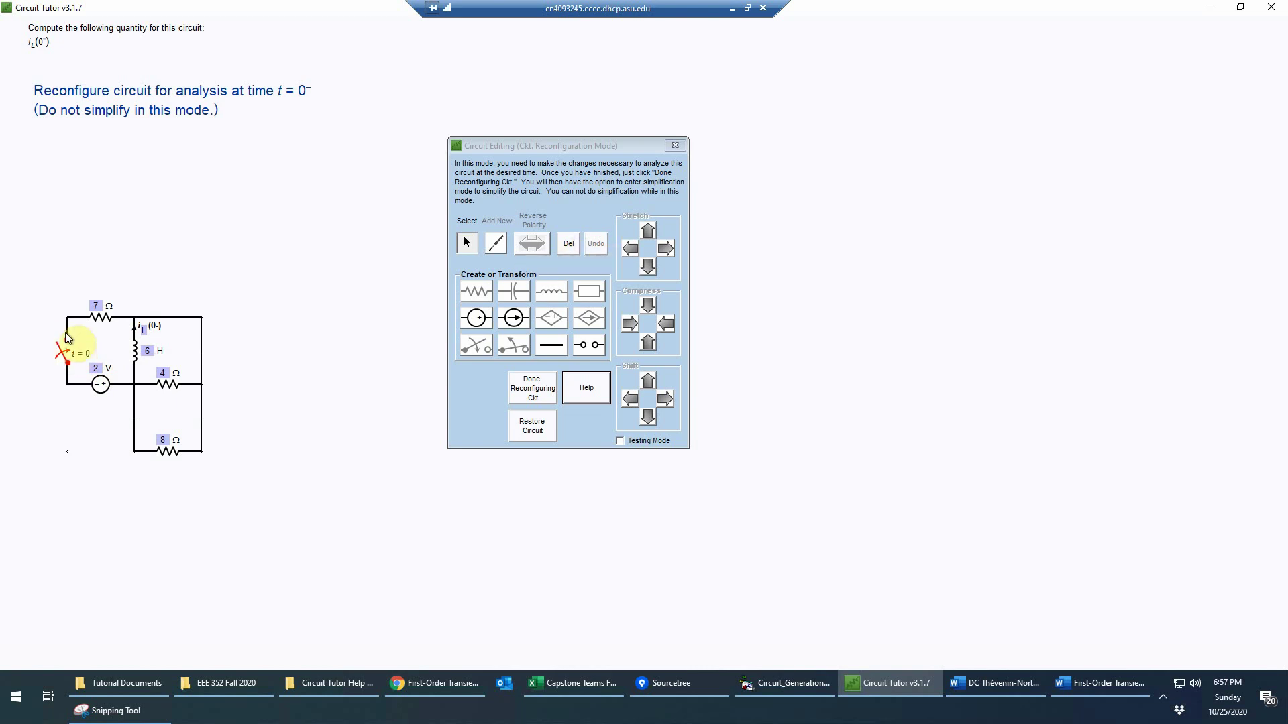
left_click(70, 347)
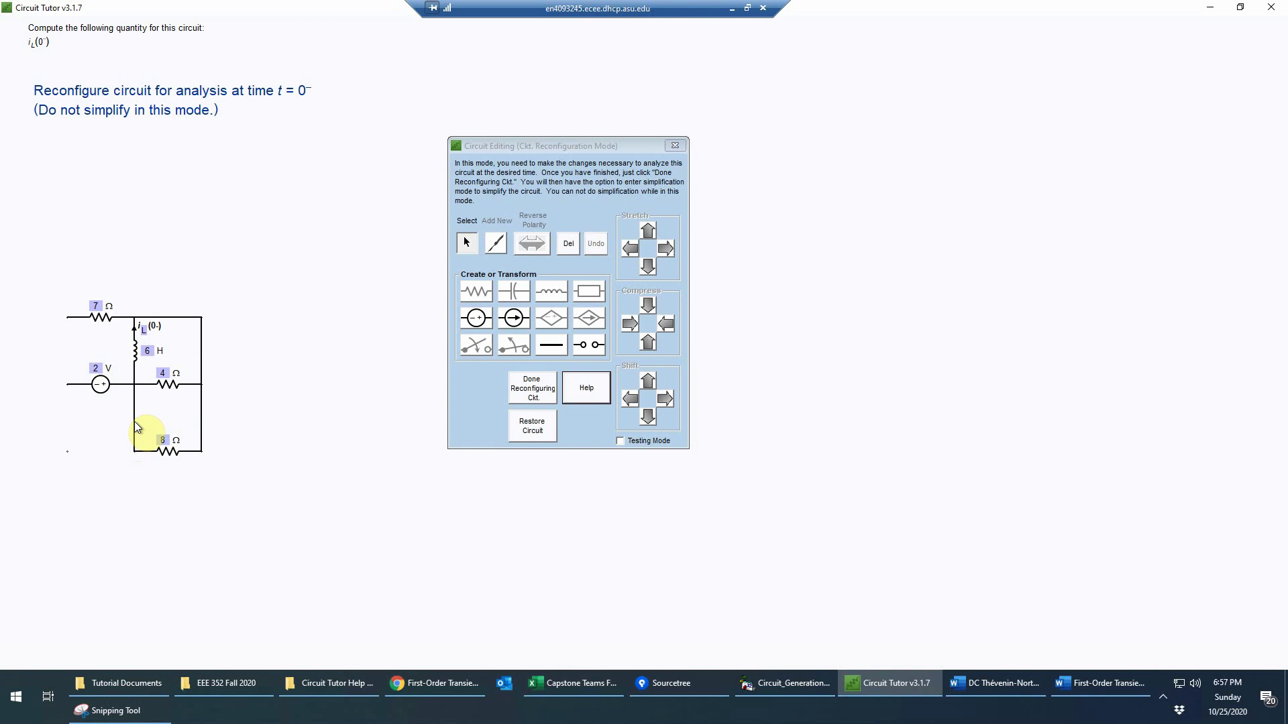
Change the 6 H inductor to a short circuit and finish the t = 0- reconfiguration
left_click(136, 351)
left_click(554, 349)
left_click(138, 351)
left_click(151, 357)
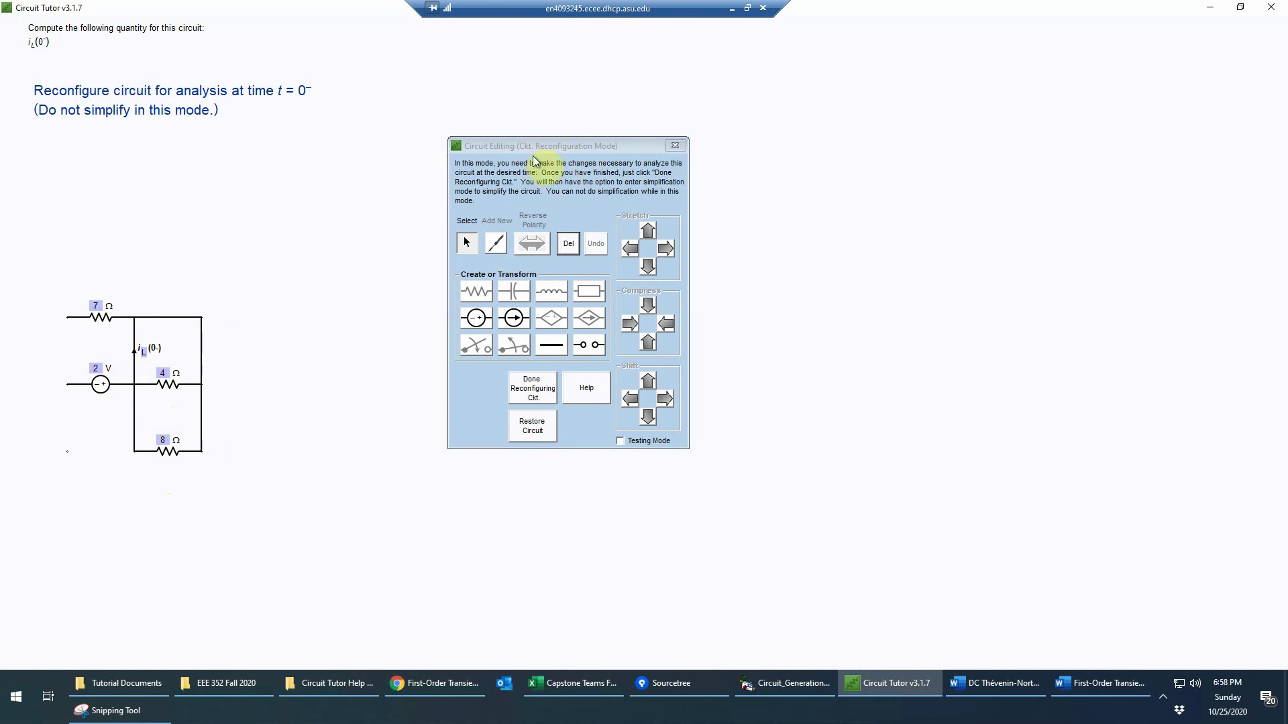
left_click(612, 147)
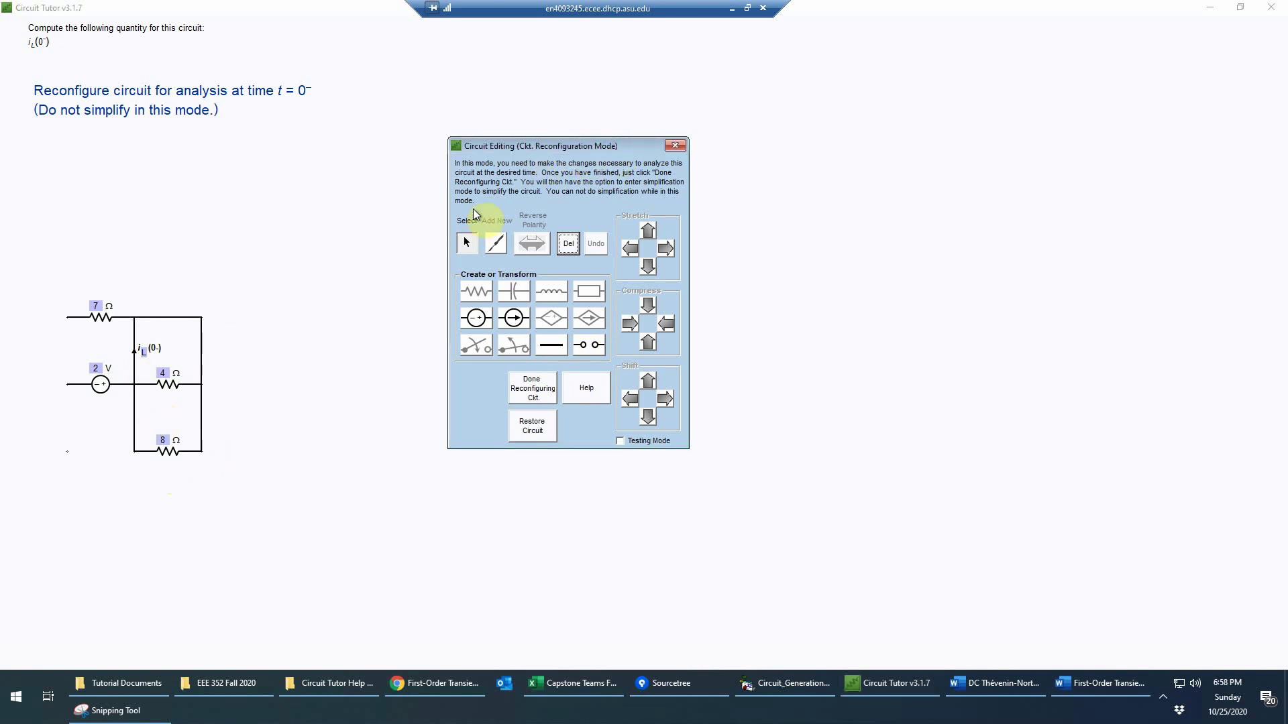
left_click(532, 391)
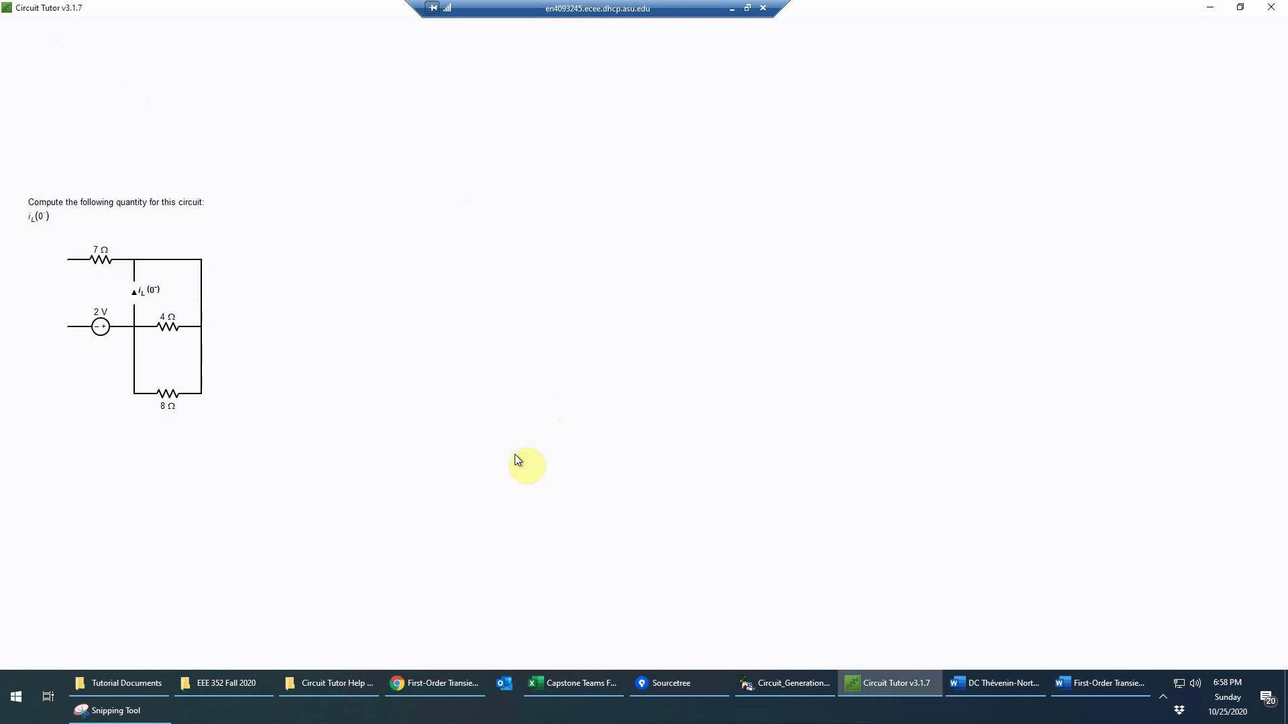
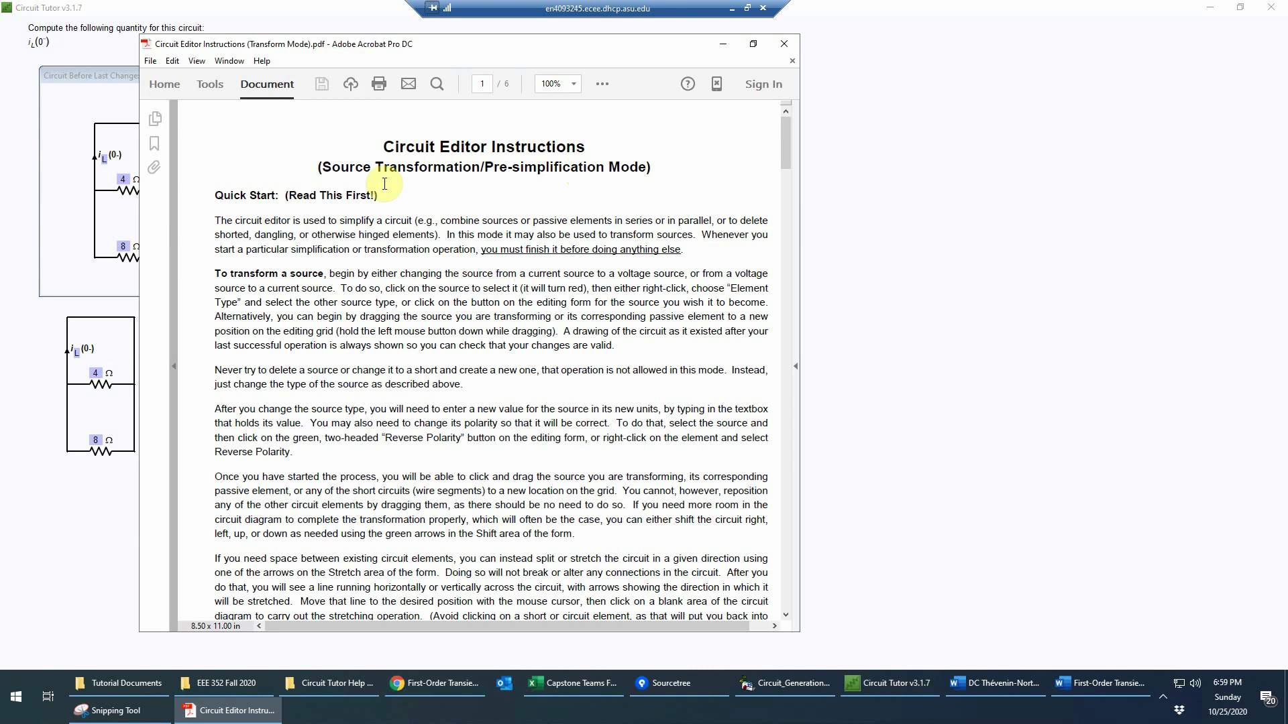
Close the simplification instructions, delete the shorted 4 Ω and 8 Ω resistors, and finish editing the circuit
left_click(789, 48)
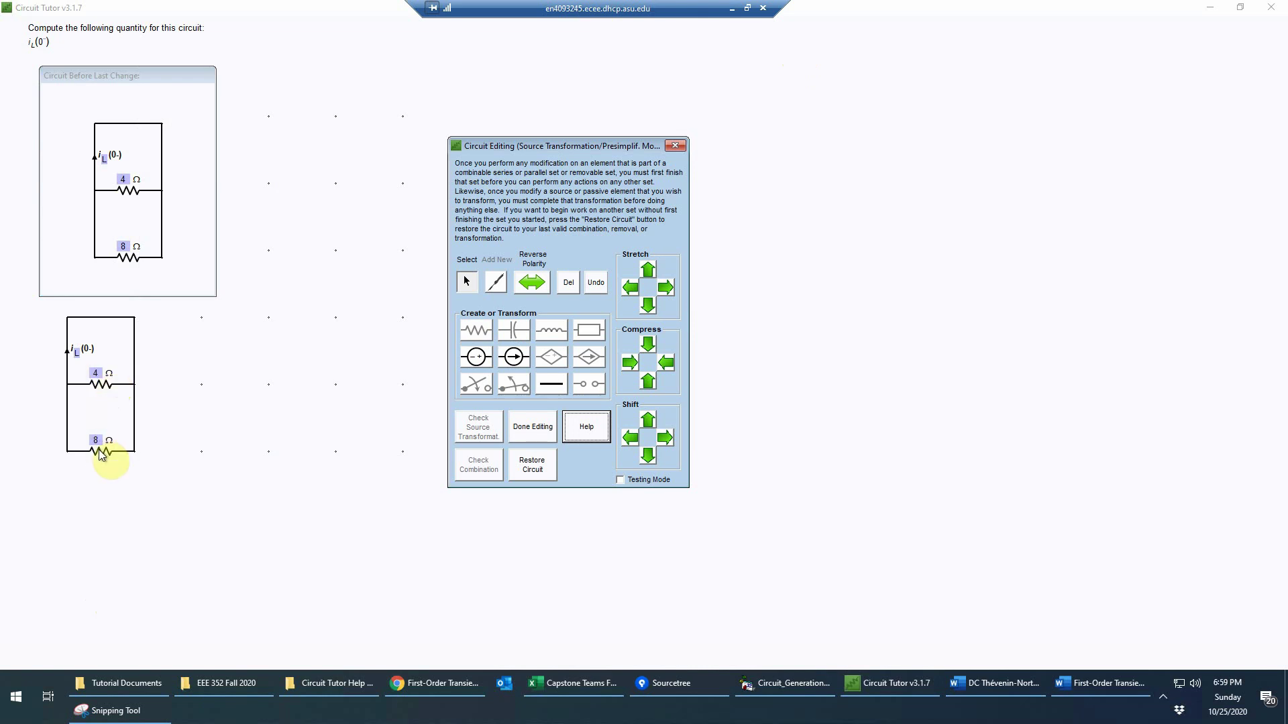
left_click(98, 373)
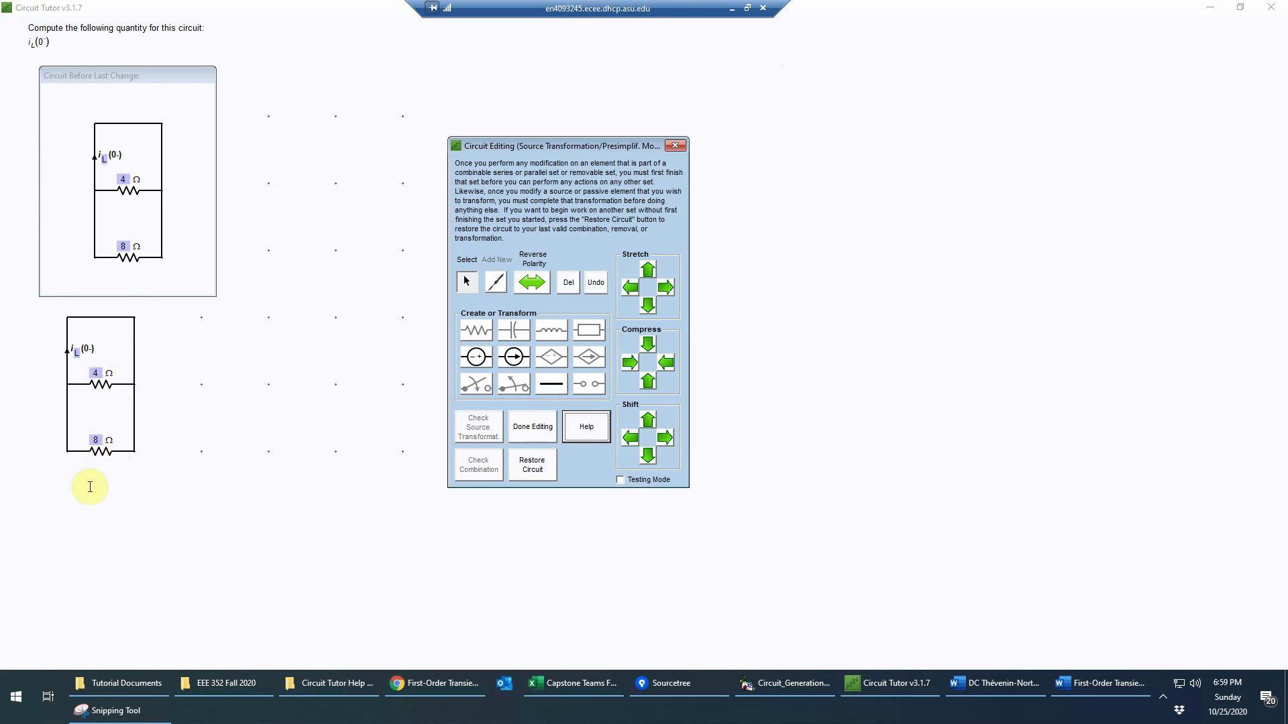
left_click(59, 450)
left_click(106, 392)
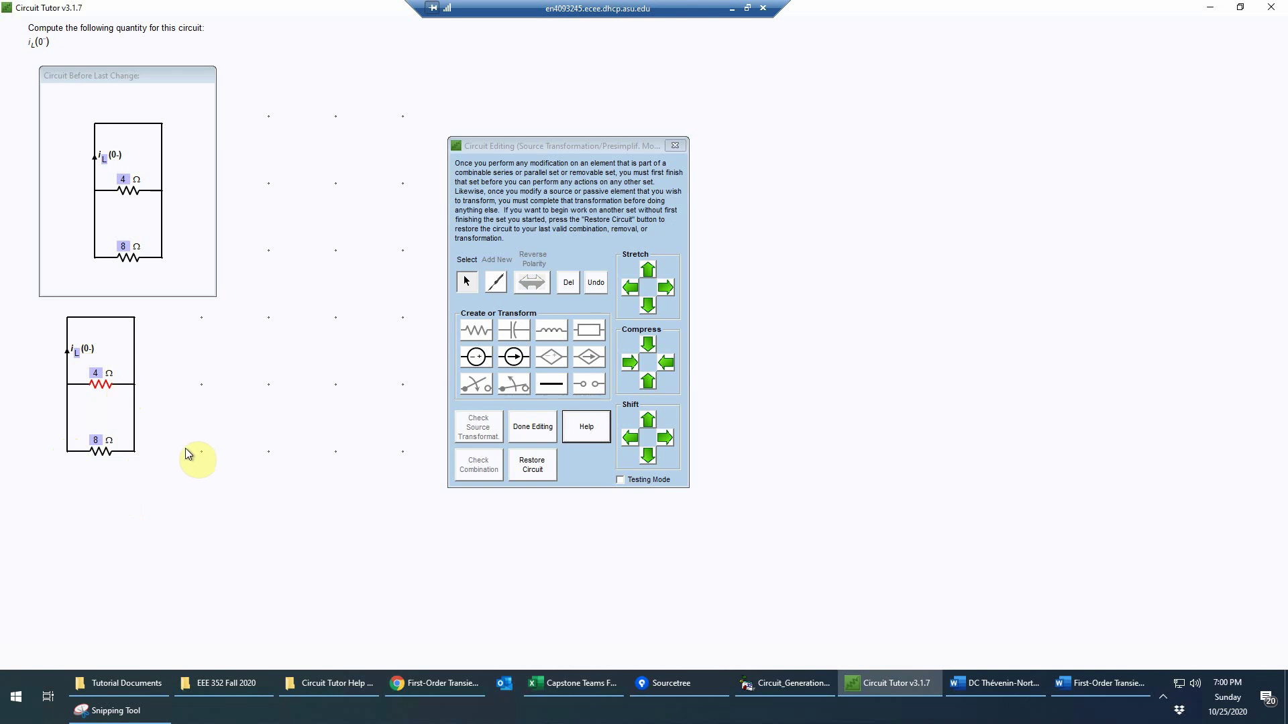
key("Delete")
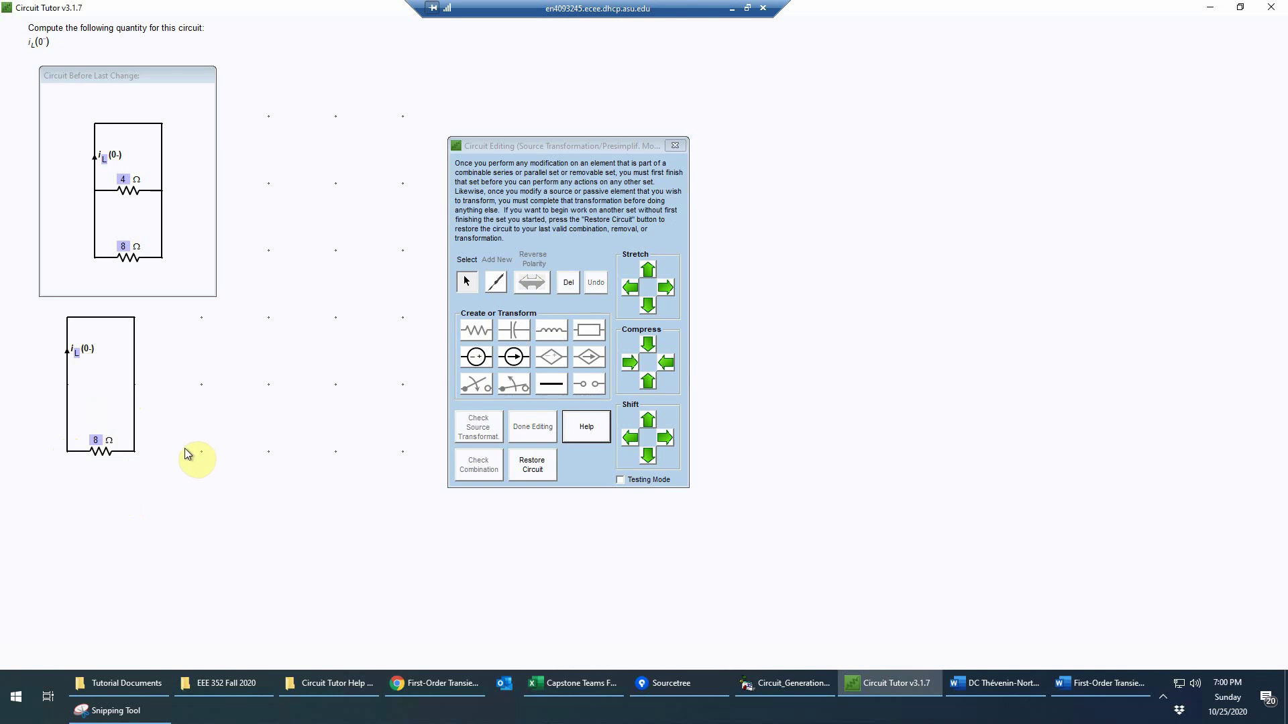
left_click(104, 453)
key("Delete")
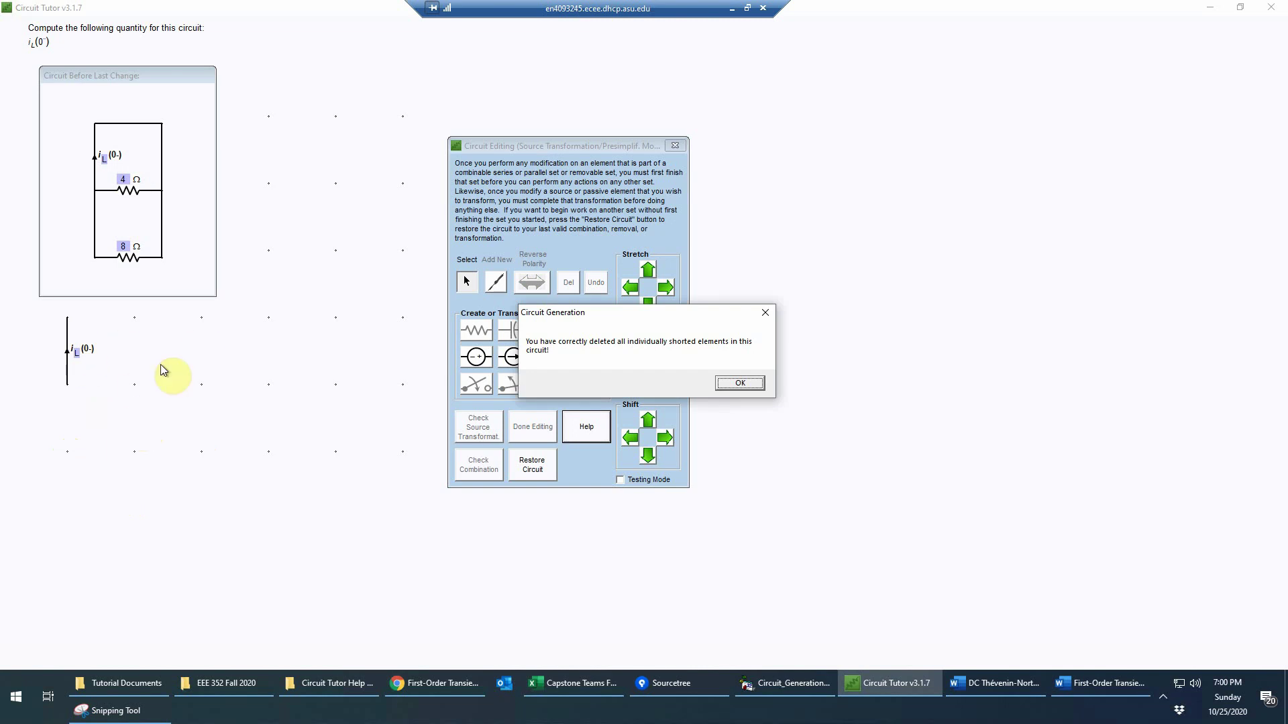
left_click(739, 383)
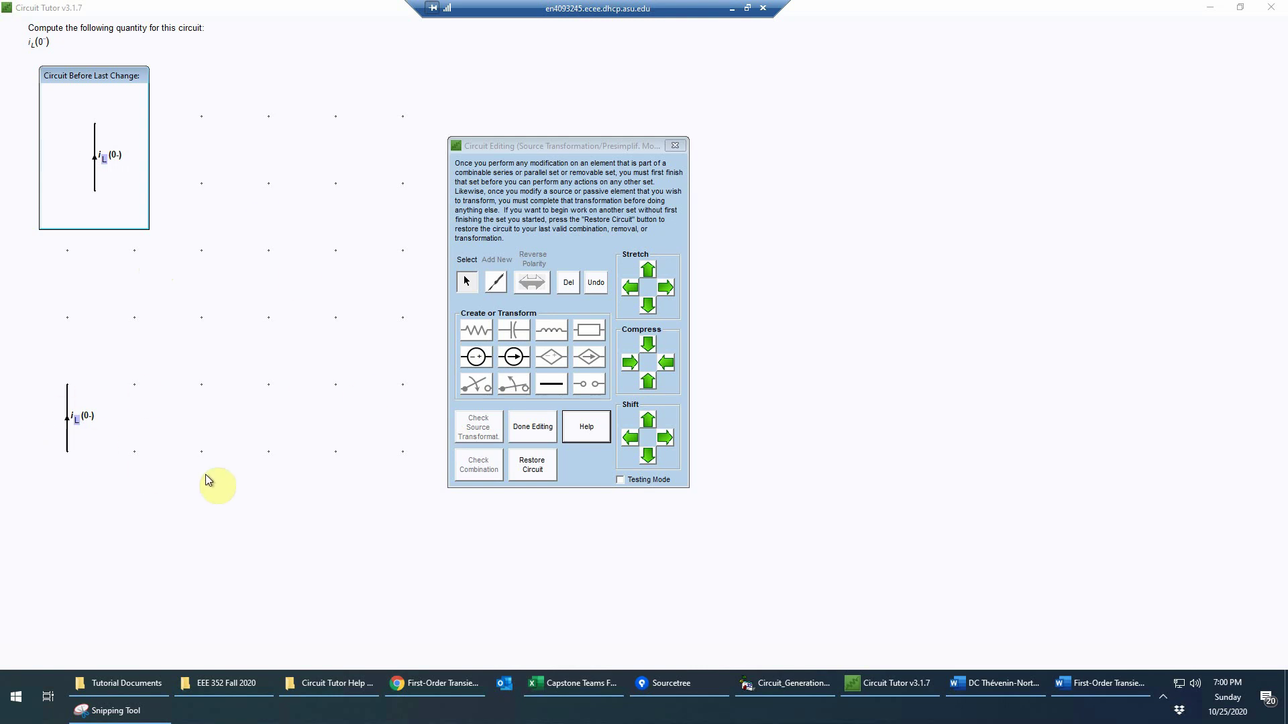
left_click(546, 428)
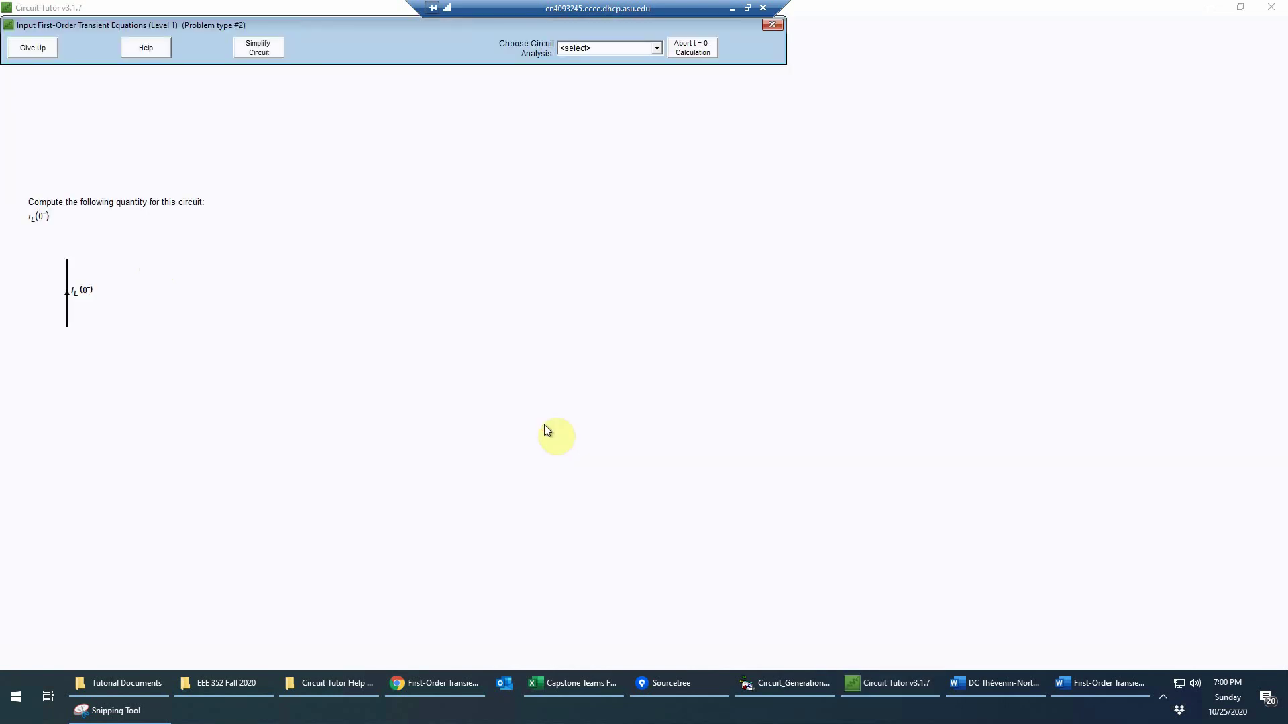
Choose Single Loop as the circuit analysis and Sought Branch Current as the equation type
left_click(657, 49)
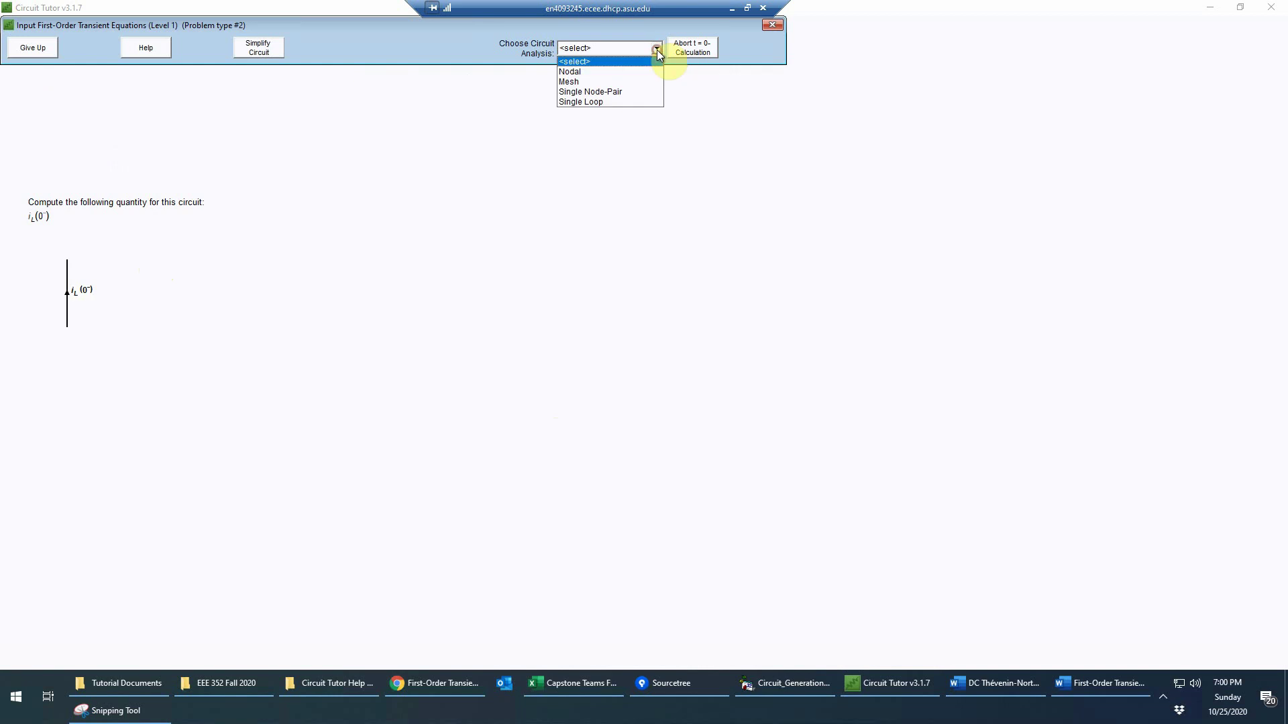
left_click(587, 101)
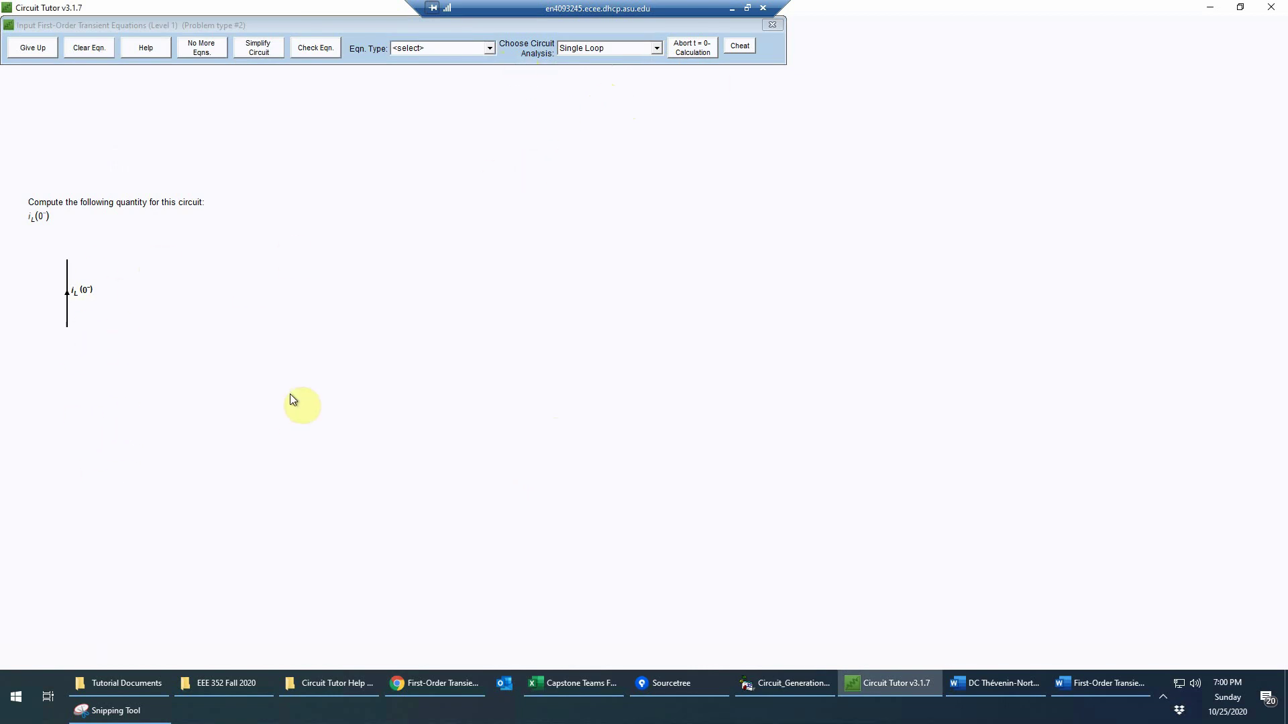
left_click(490, 48)
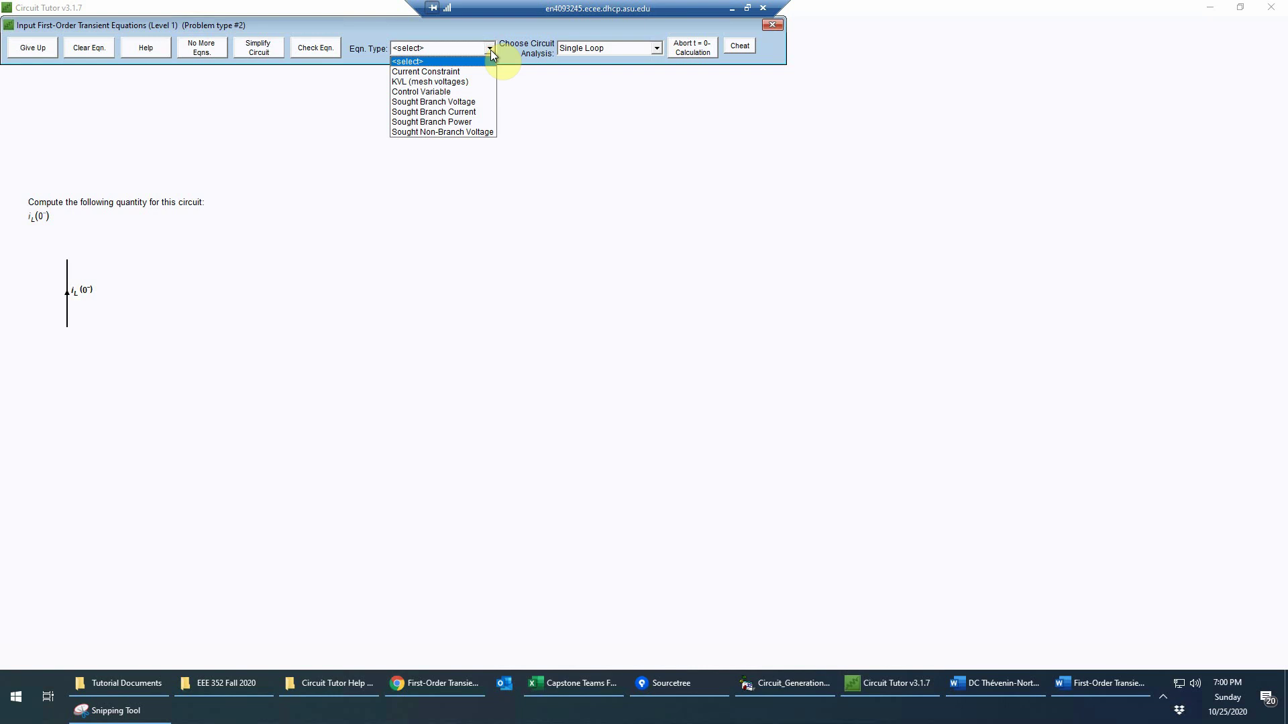
left_click(437, 112)
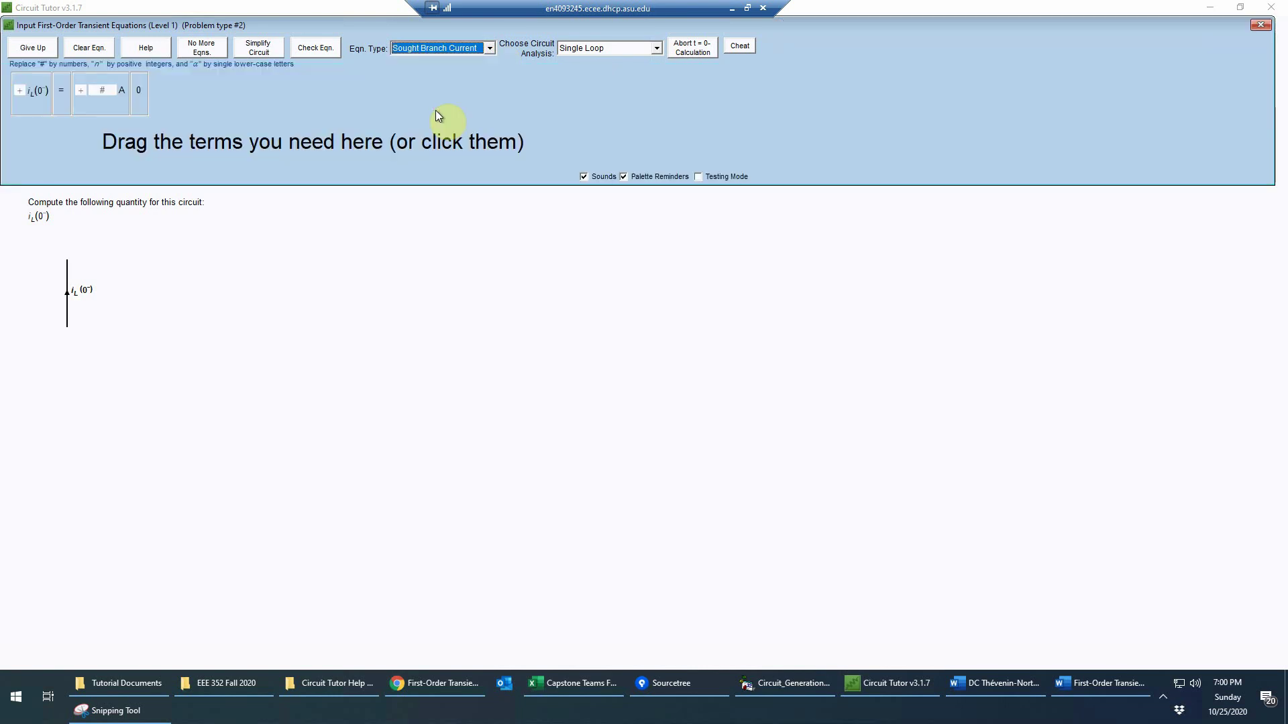
Build and check the equation iL(0-) = 0, and declare that no more equations are needed
left_click(35, 104)
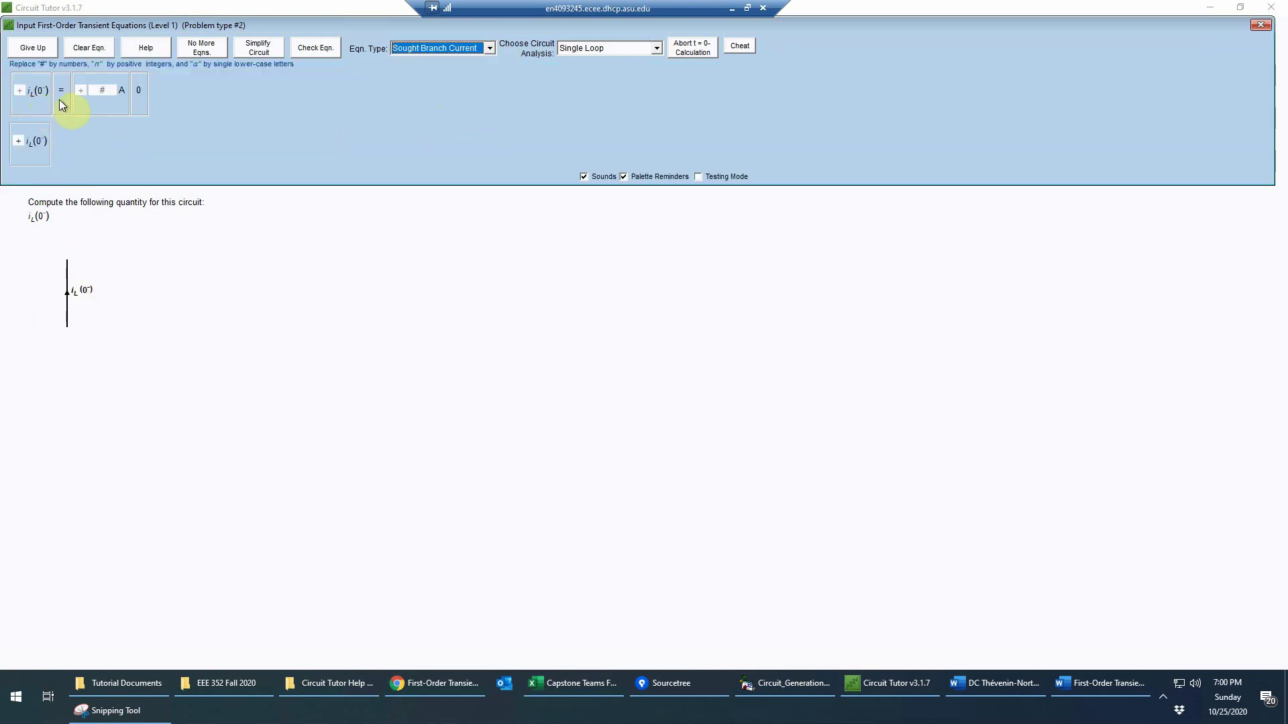
left_click(144, 102)
left_click(330, 47)
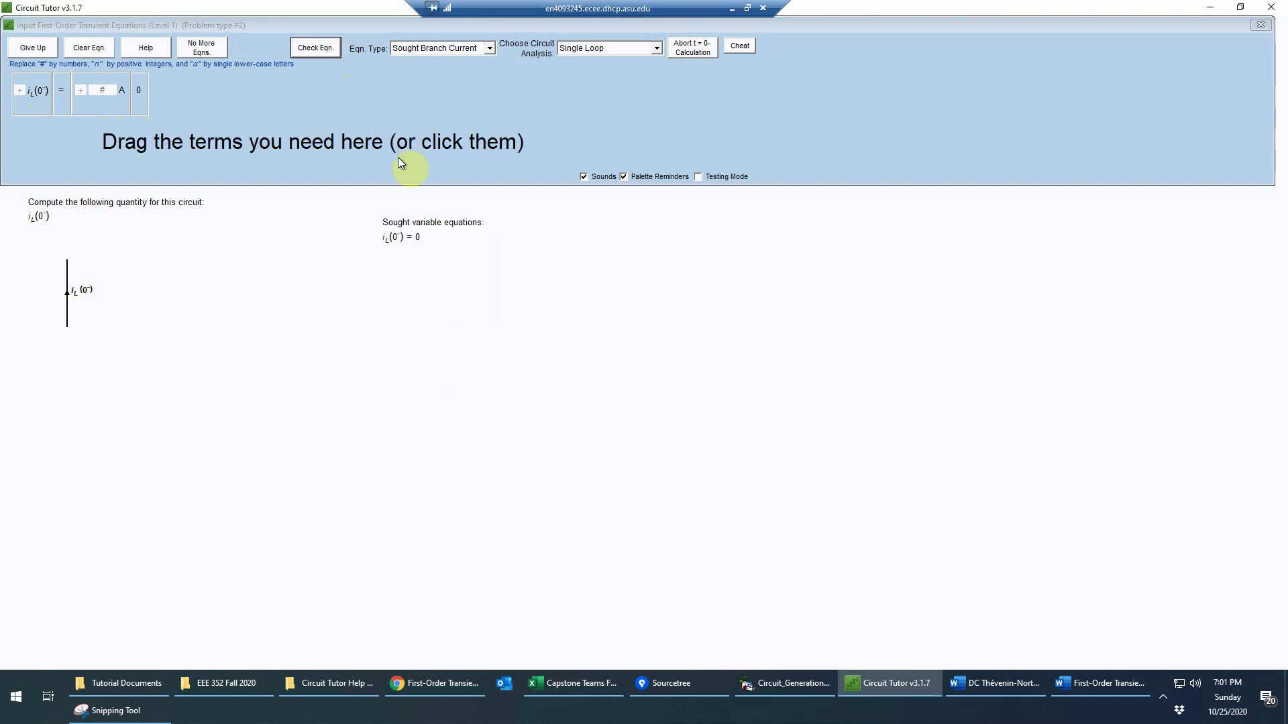
left_click(206, 50)
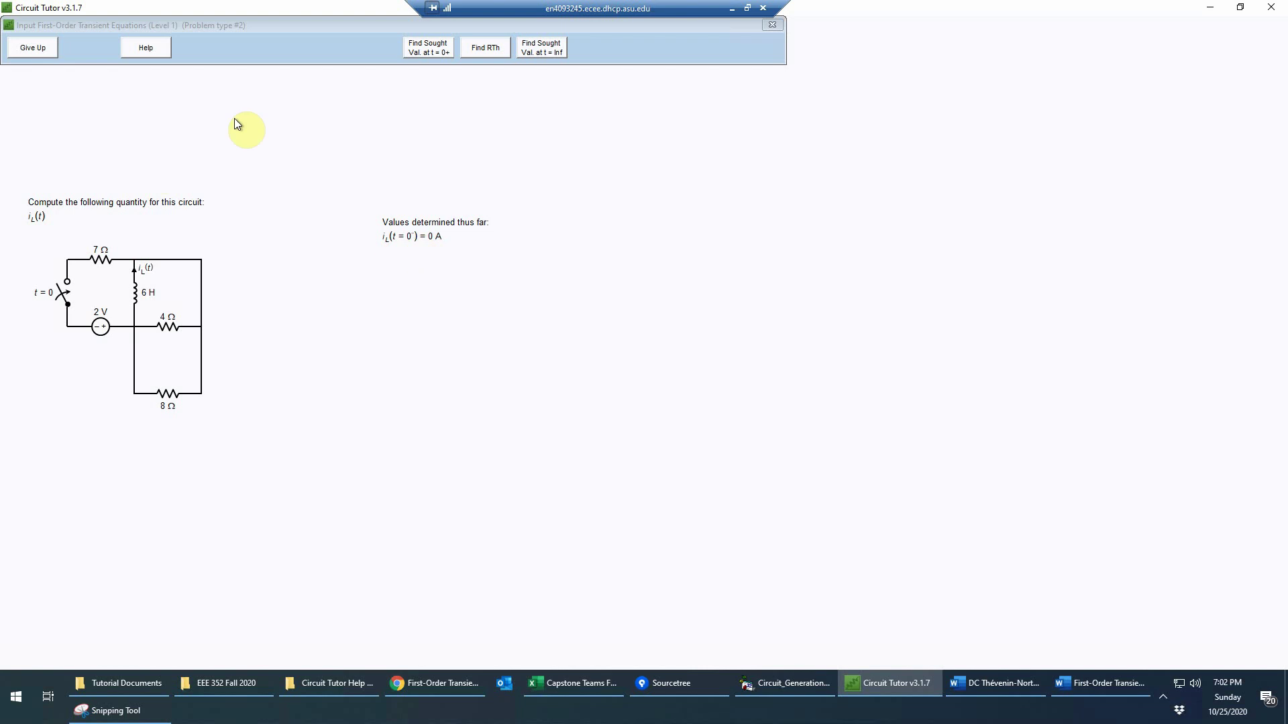
Find the sought value at t = 0+ by entering 0 A as the inductor current
left_click(426, 46)
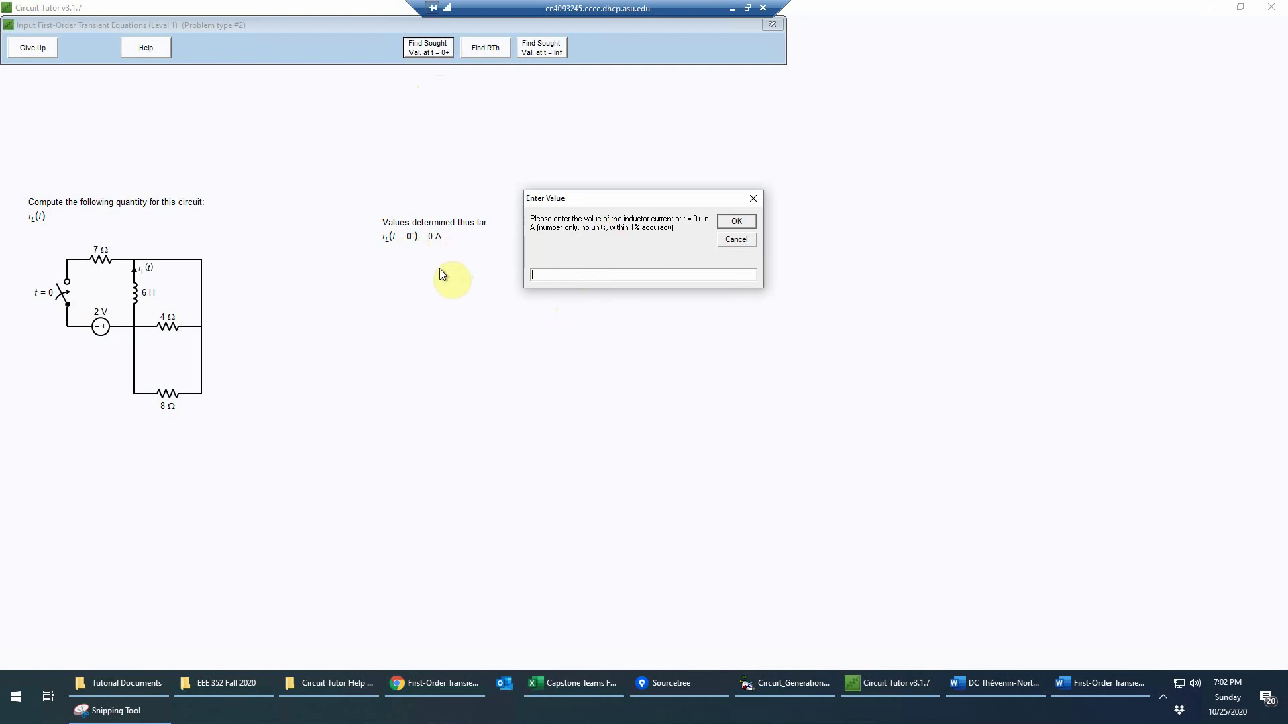
type("0")
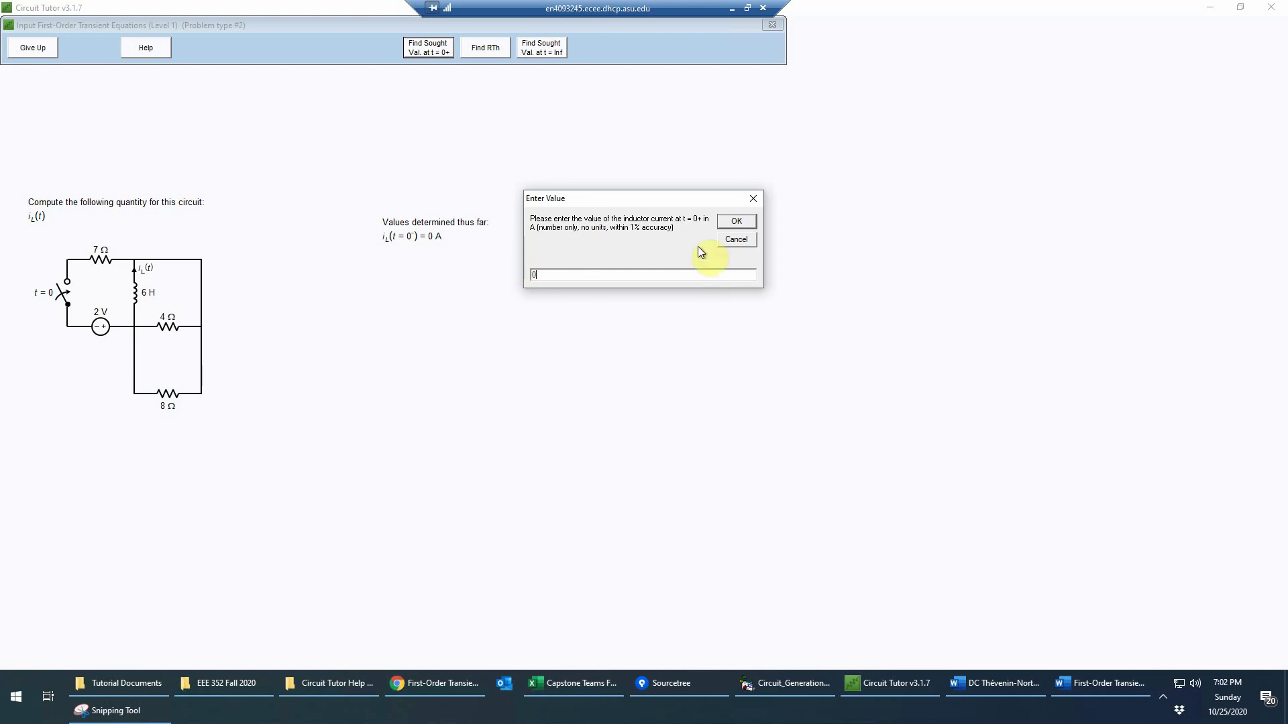
left_click(736, 221)
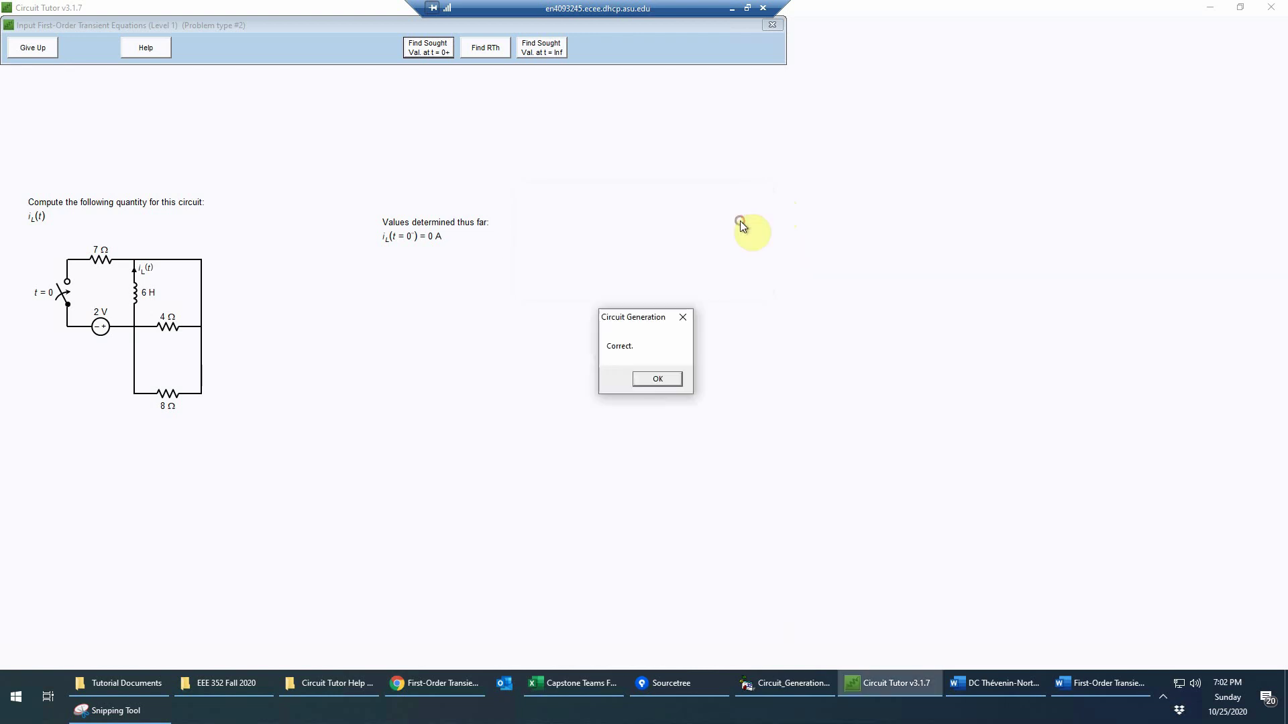
left_click(656, 379)
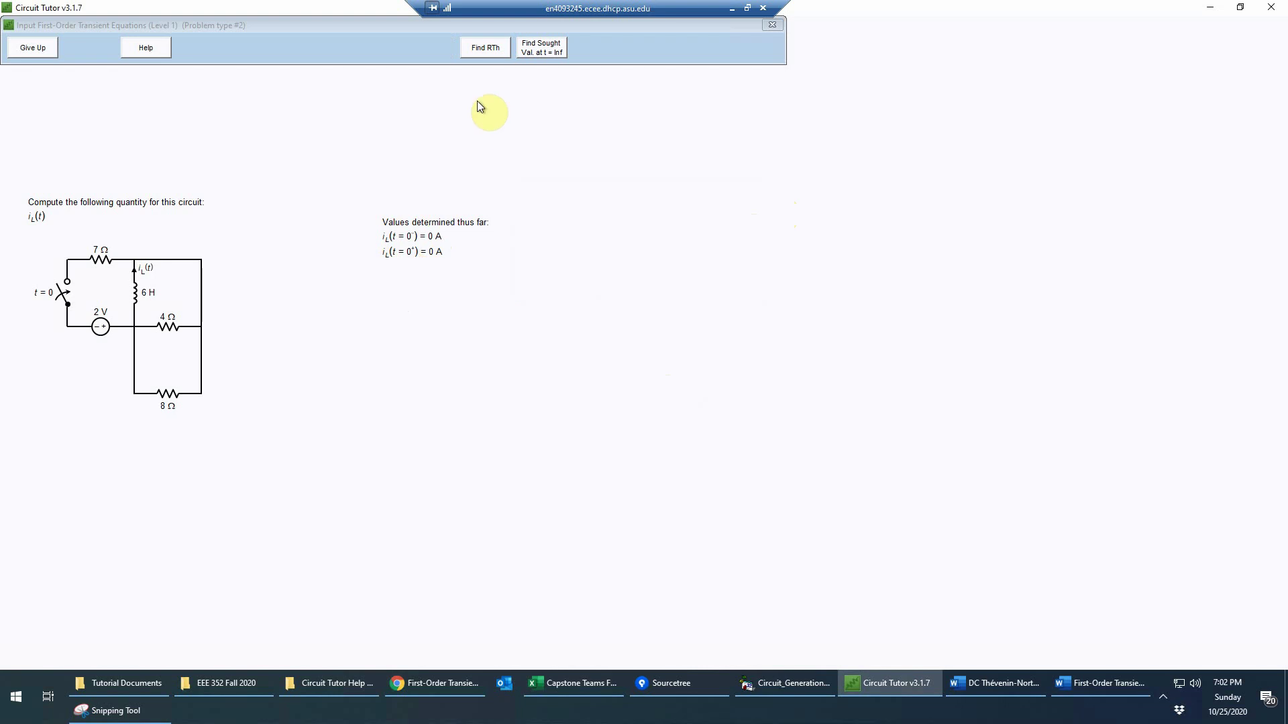
Start finding the sought value at t = infinity, dismiss the instructions, and select the switch in circuit reconfiguration mode
left_click(537, 49)
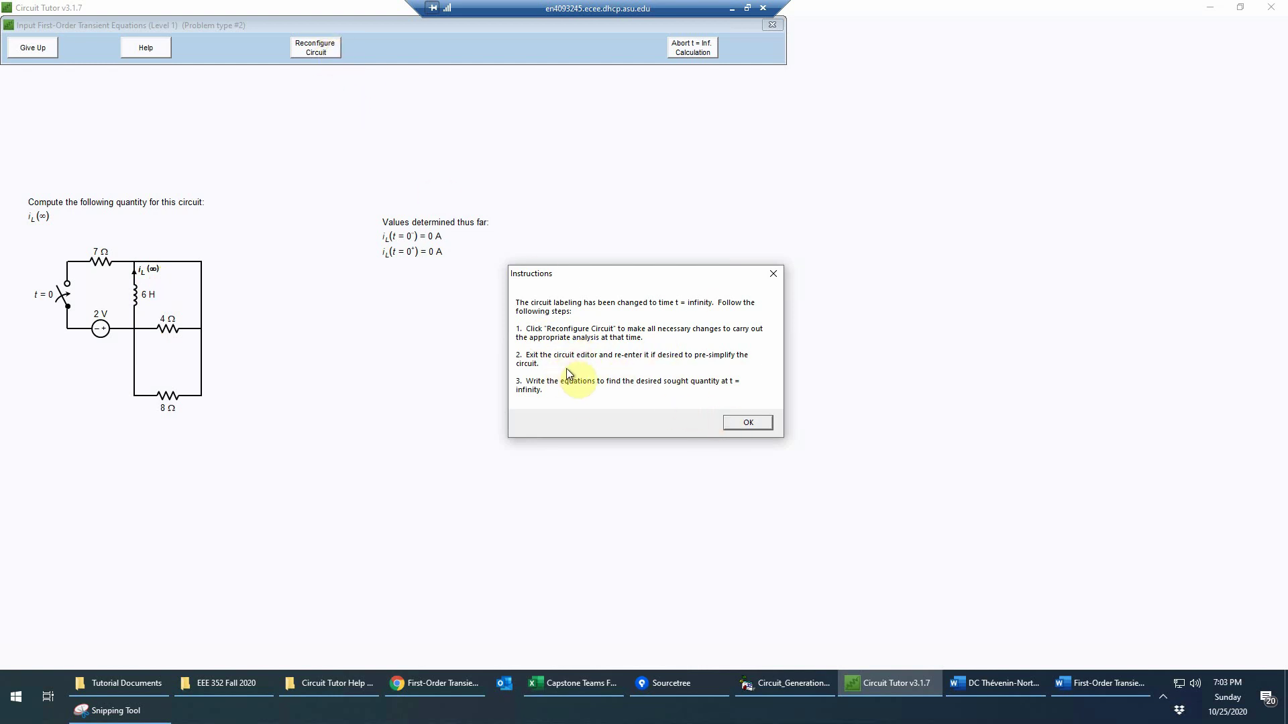
left_click(754, 424)
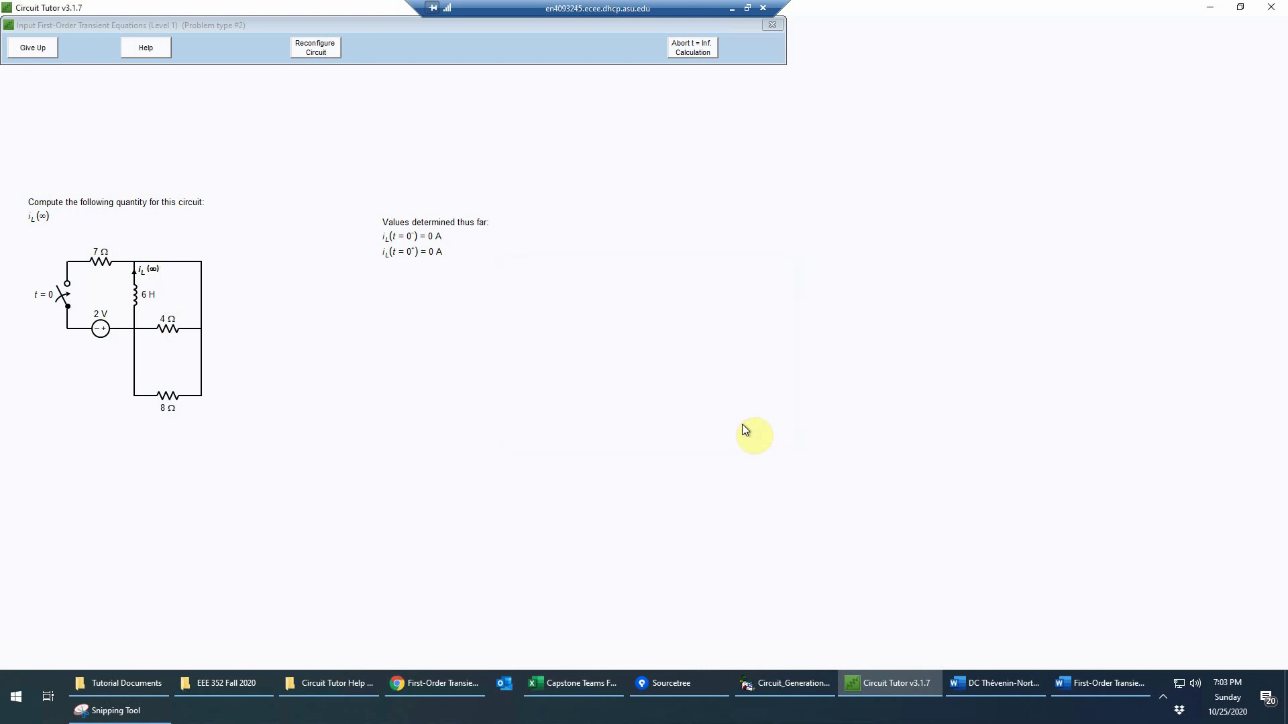
left_click(316, 50)
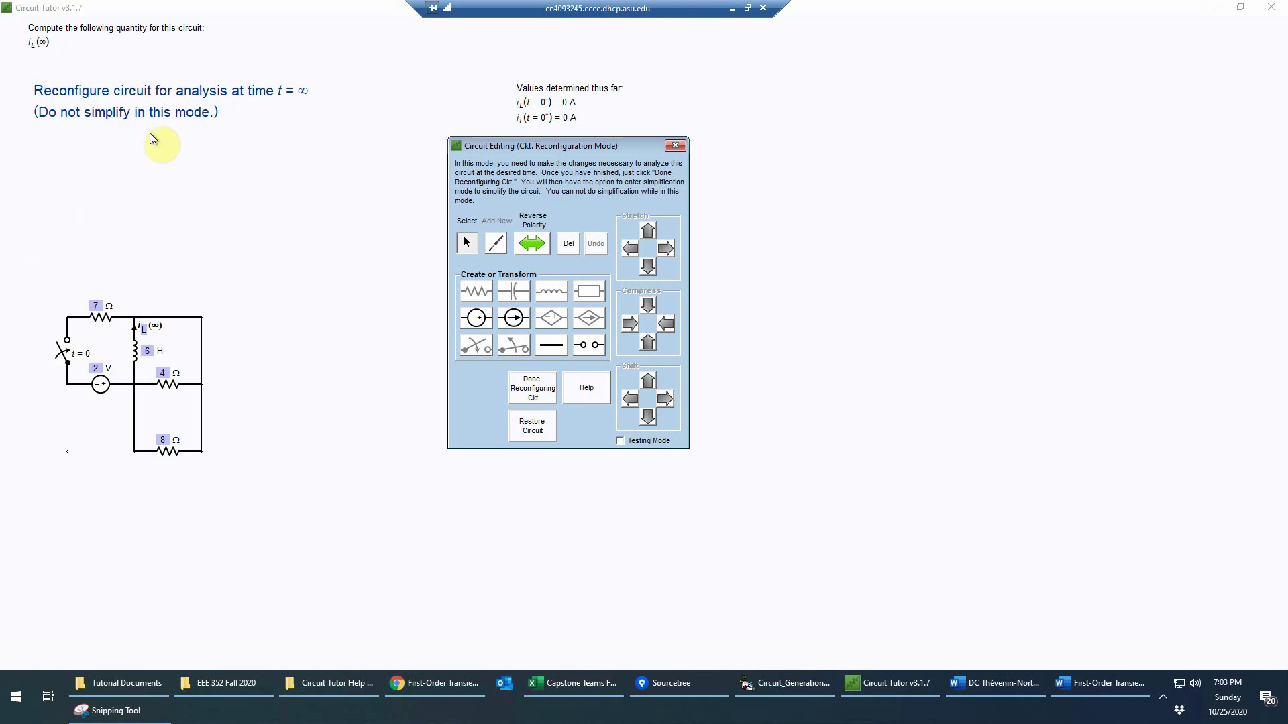
left_click(69, 352)
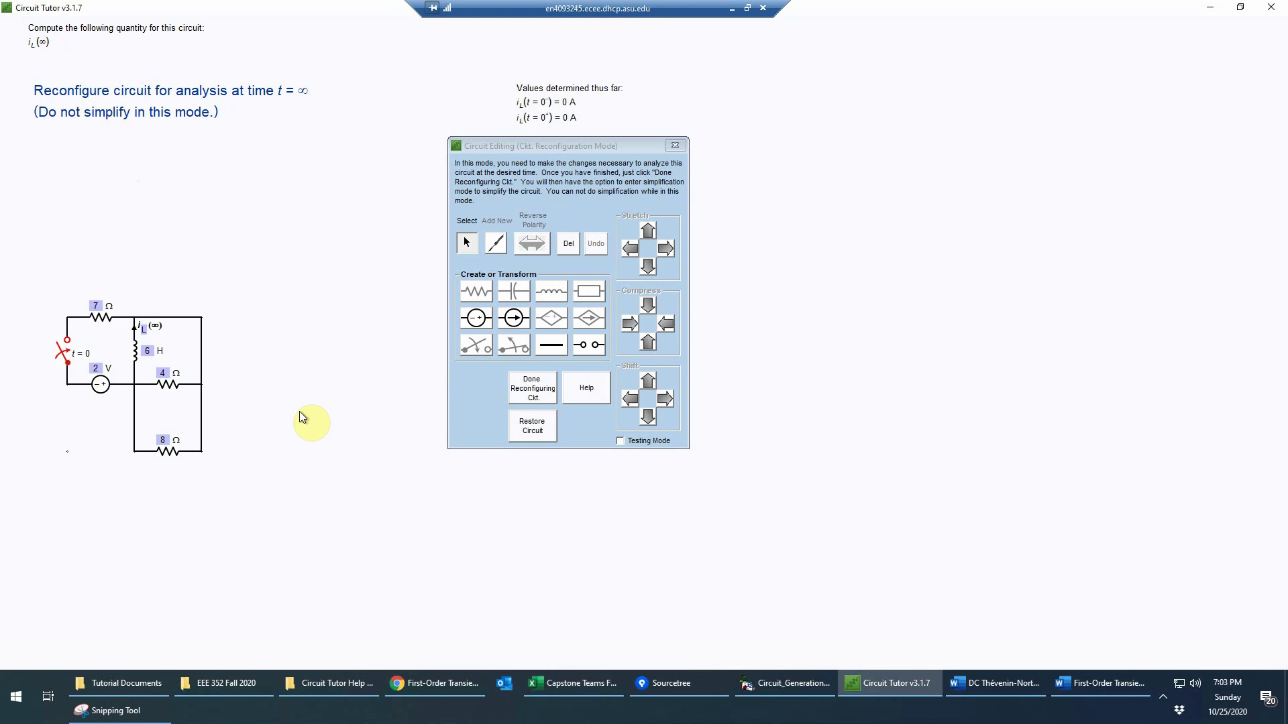
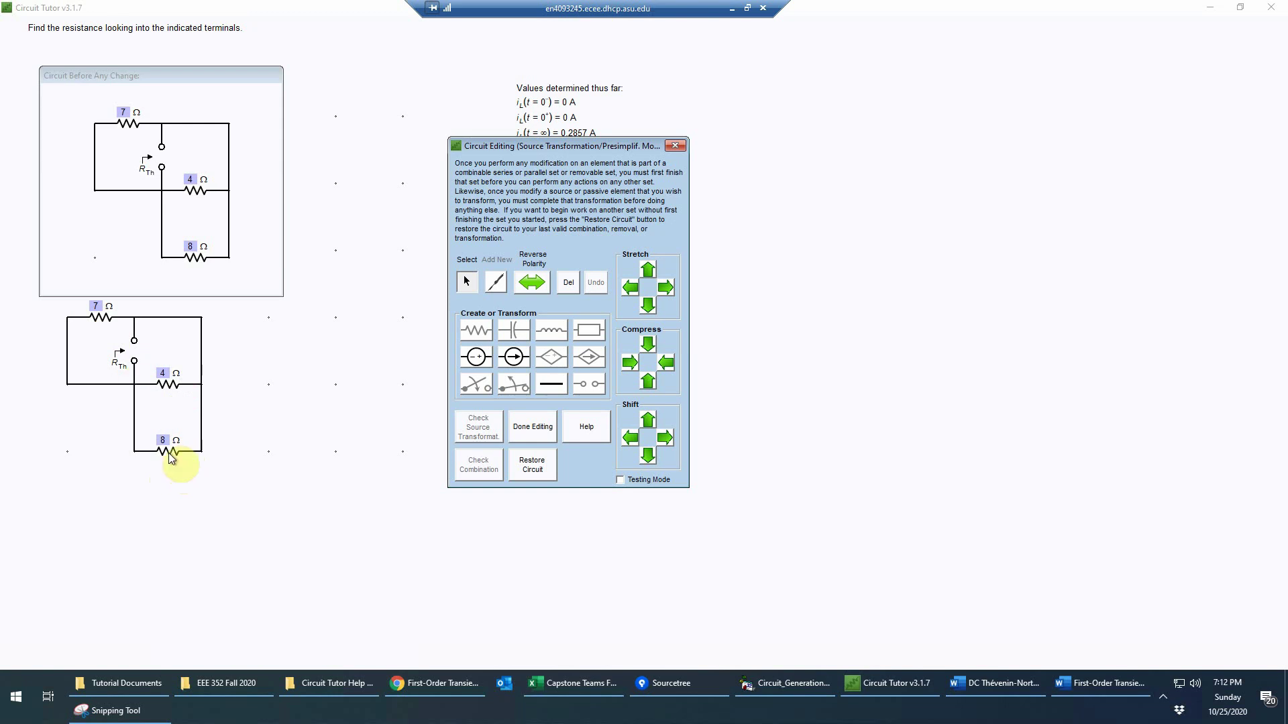
Combine the three parallel resistors by setting the 7 Ω resistor to 1.931 Ω and deleting the 4 Ω and 8 Ω resistors
left_click(96, 303)
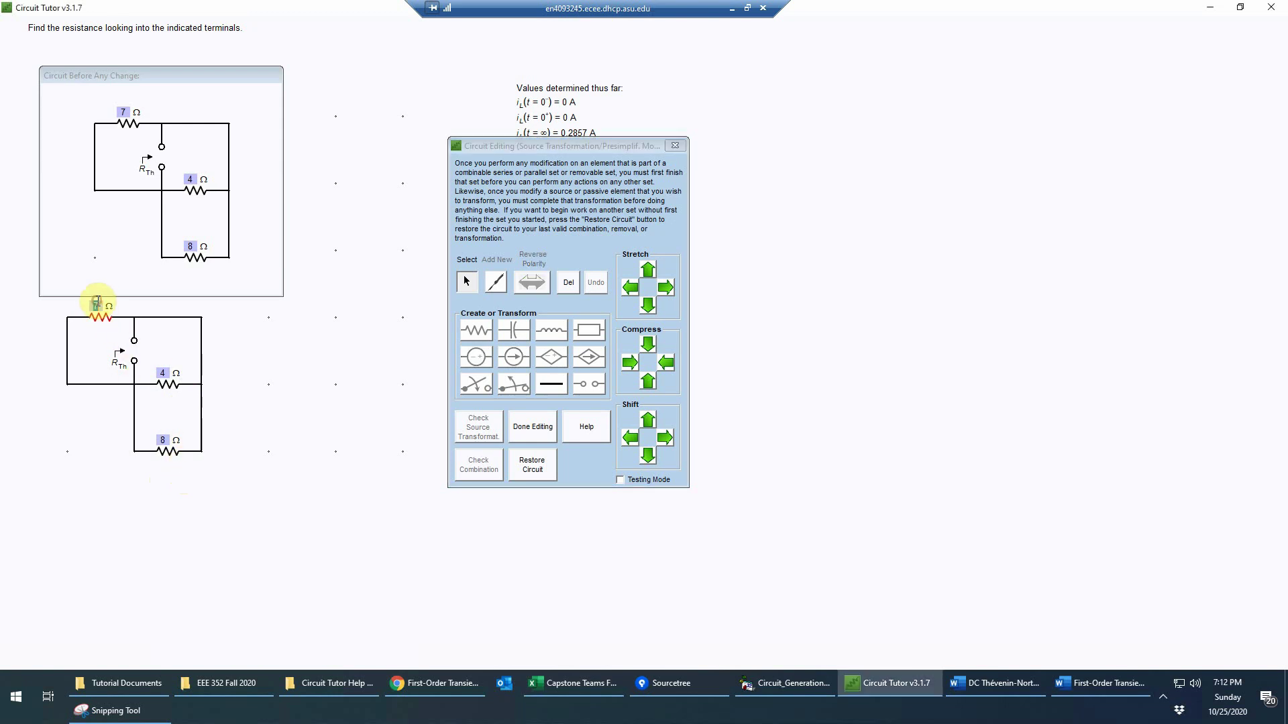
type("1.931")
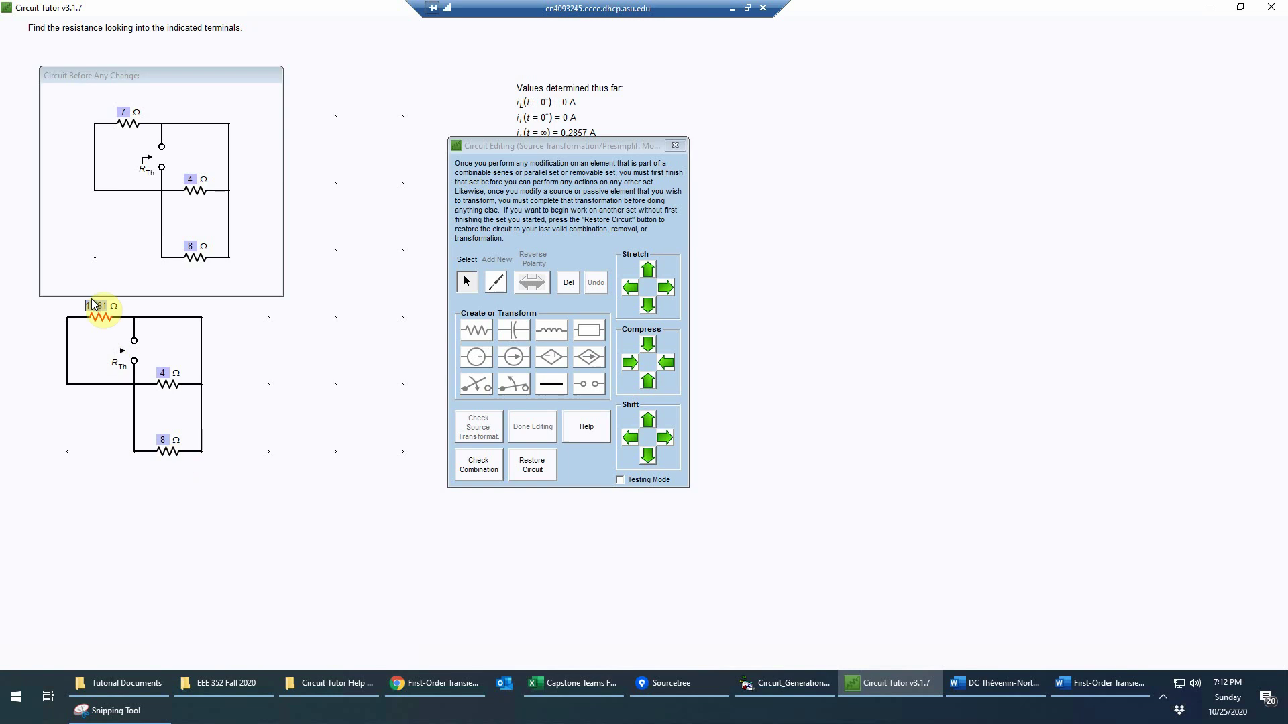
left_click(168, 386)
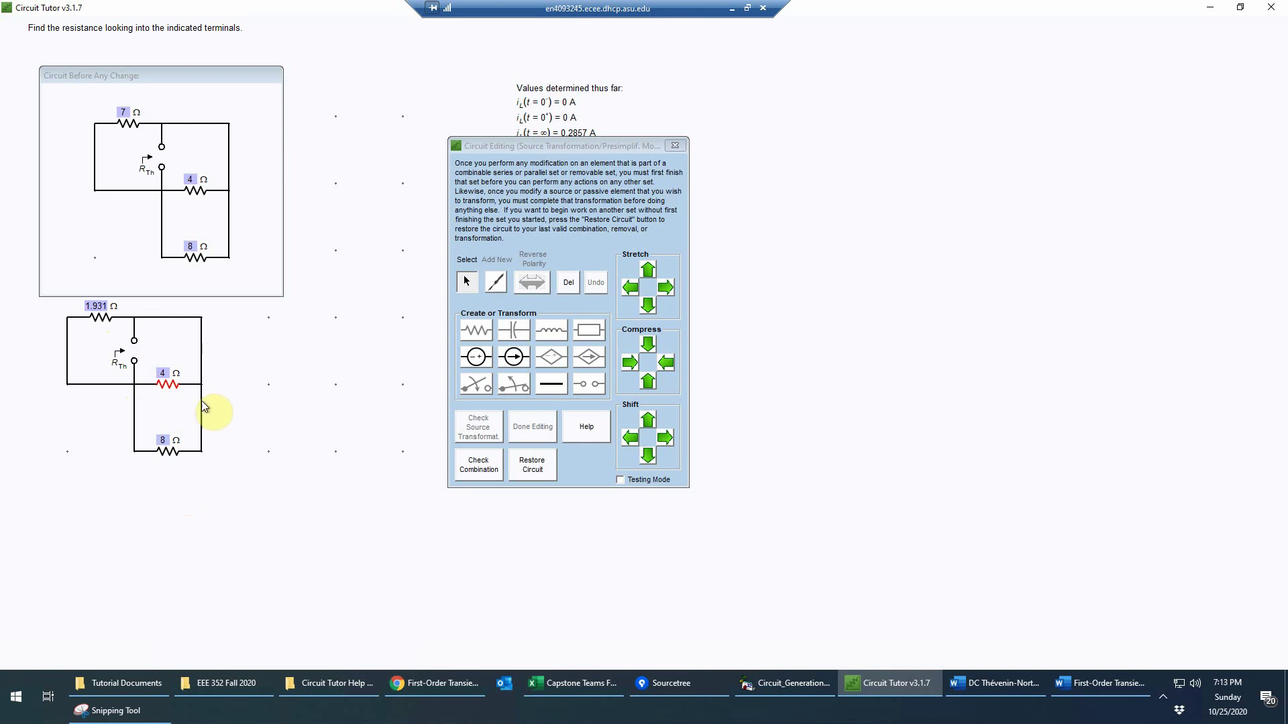
key("Delete")
left_click(171, 454)
key("Delete")
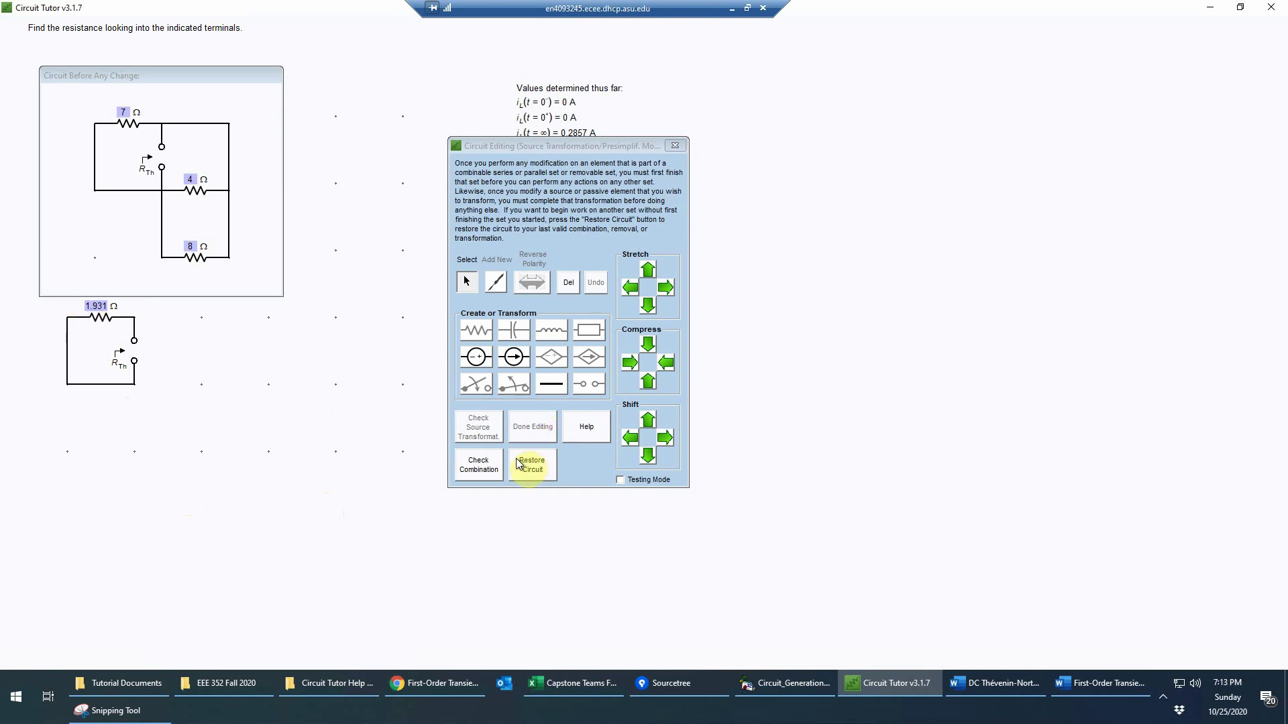
Check the resistor combination and finish editing the circuit
left_click(491, 469)
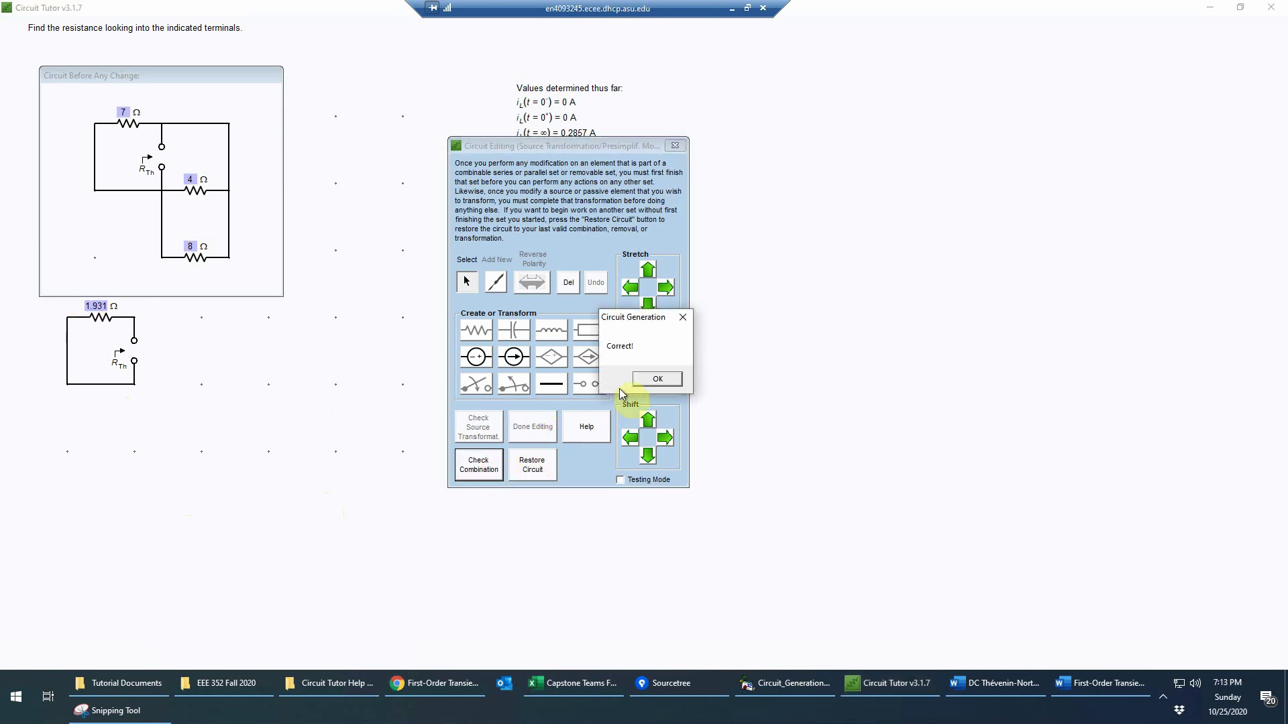
left_click(648, 379)
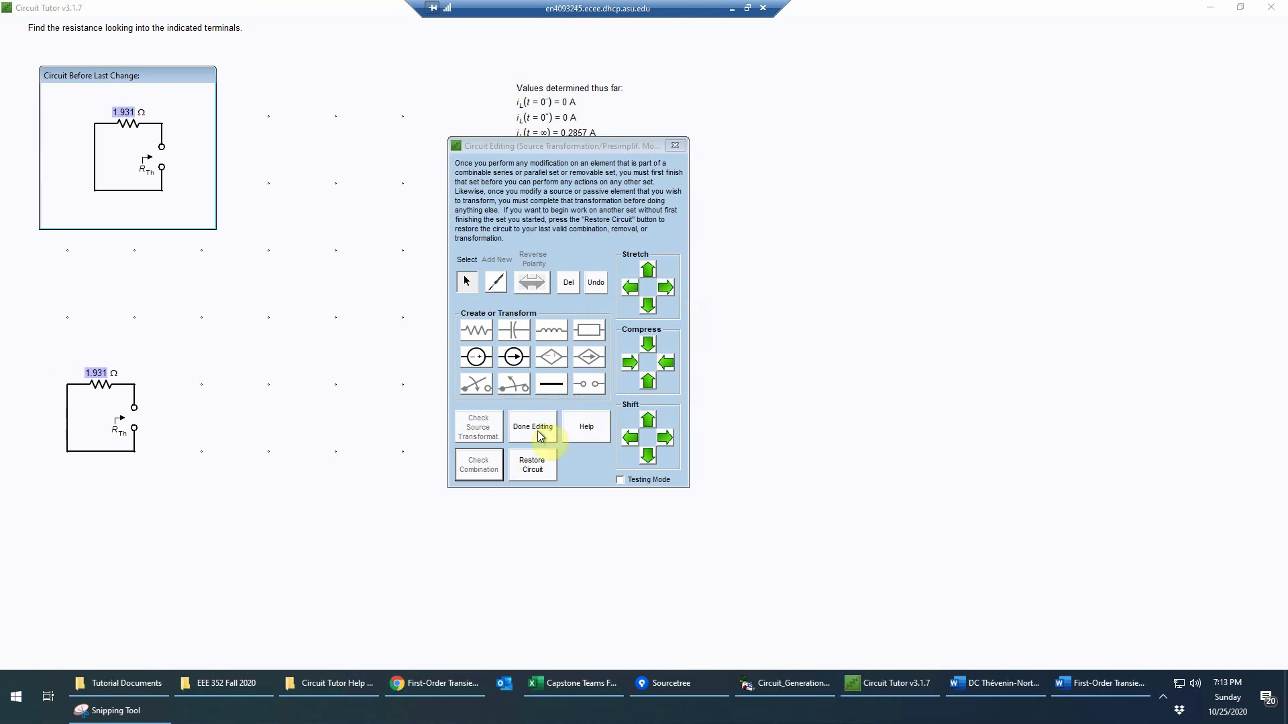
left_click(538, 433)
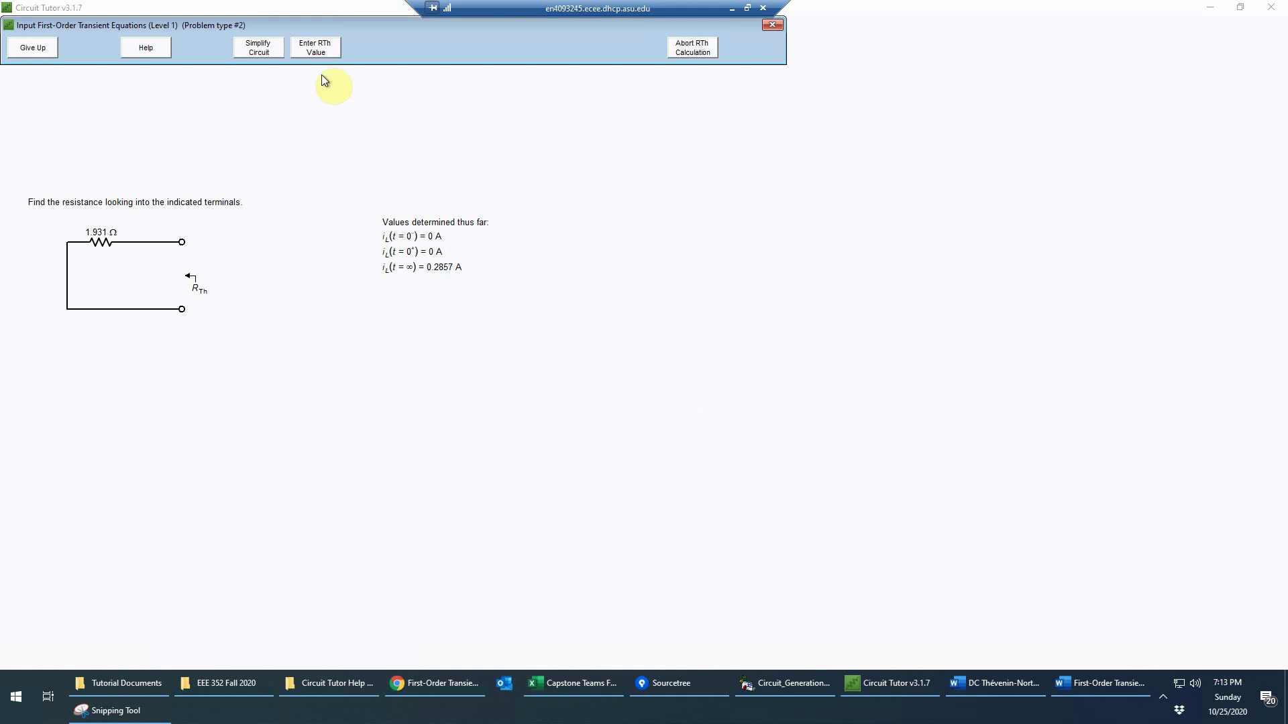
Enter 1.931 ohms as the circuit's RTh value and dismiss the feedback
left_click(328, 53)
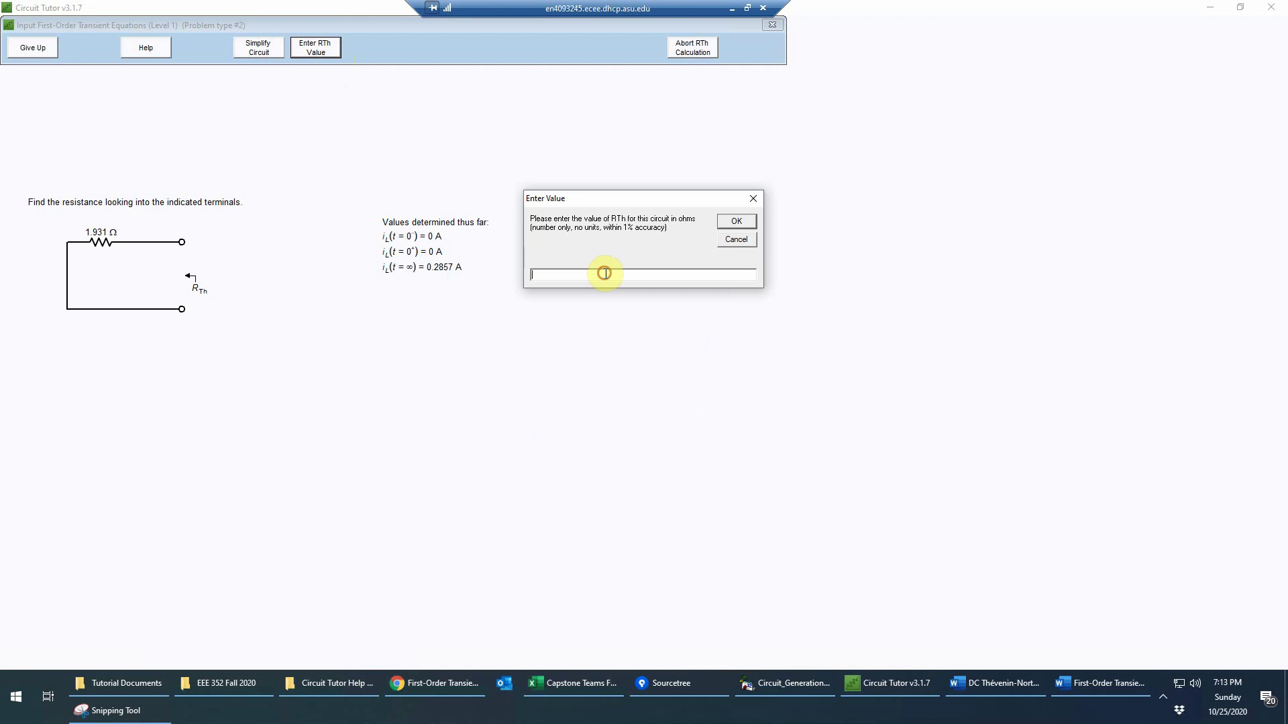
type("1.931")
left_click(737, 223)
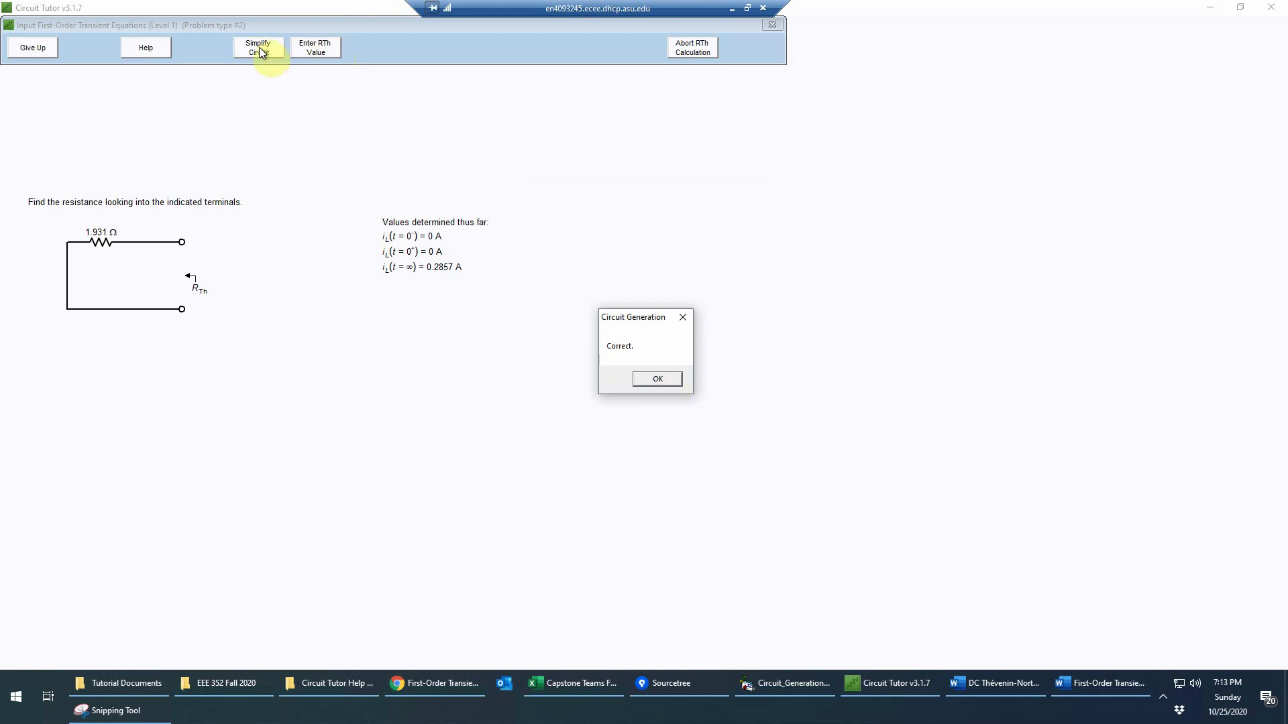
left_click(656, 380)
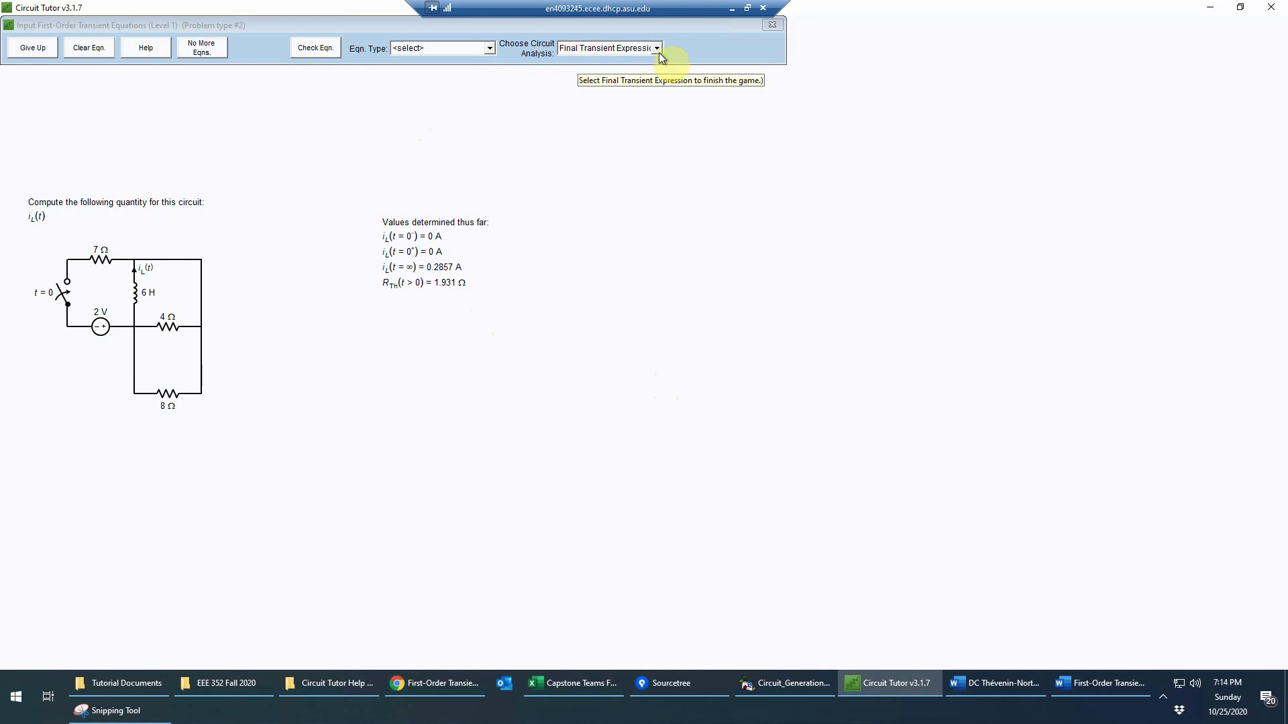
Choose Transient Current as the equation type and build the iL(t) equation from the left-side term and the exponential template
left_click(490, 50)
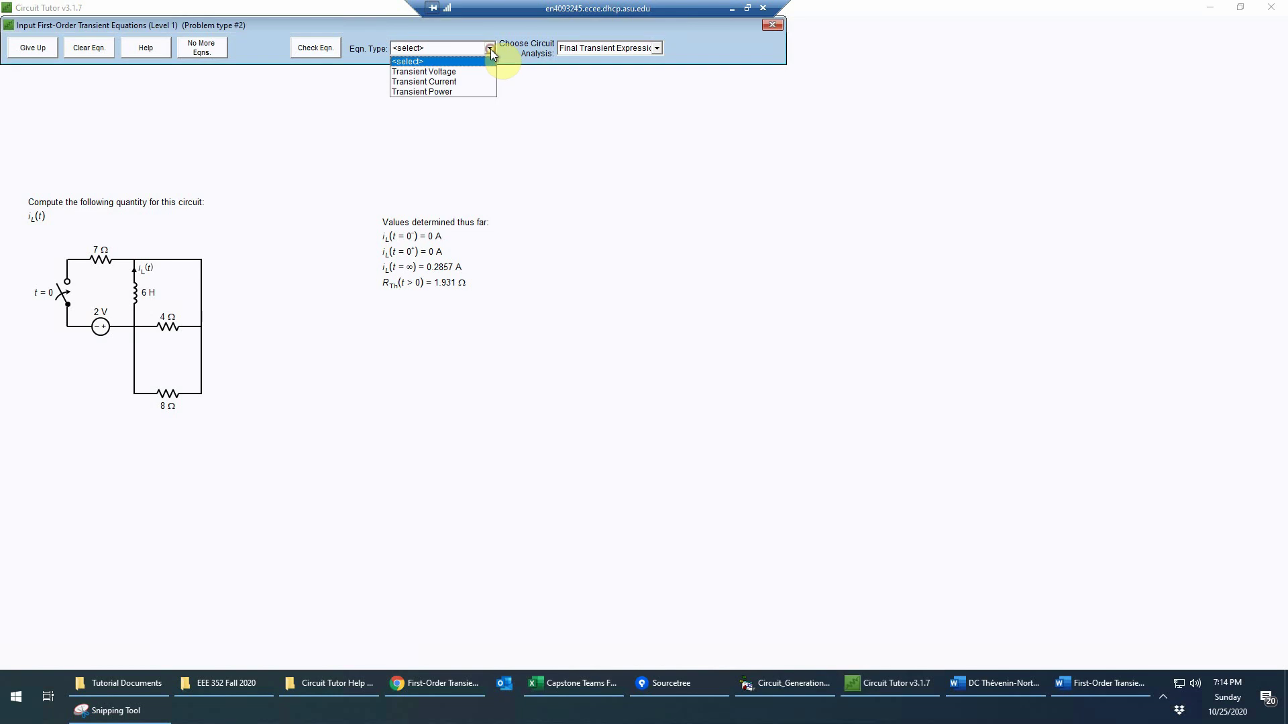
left_click(449, 82)
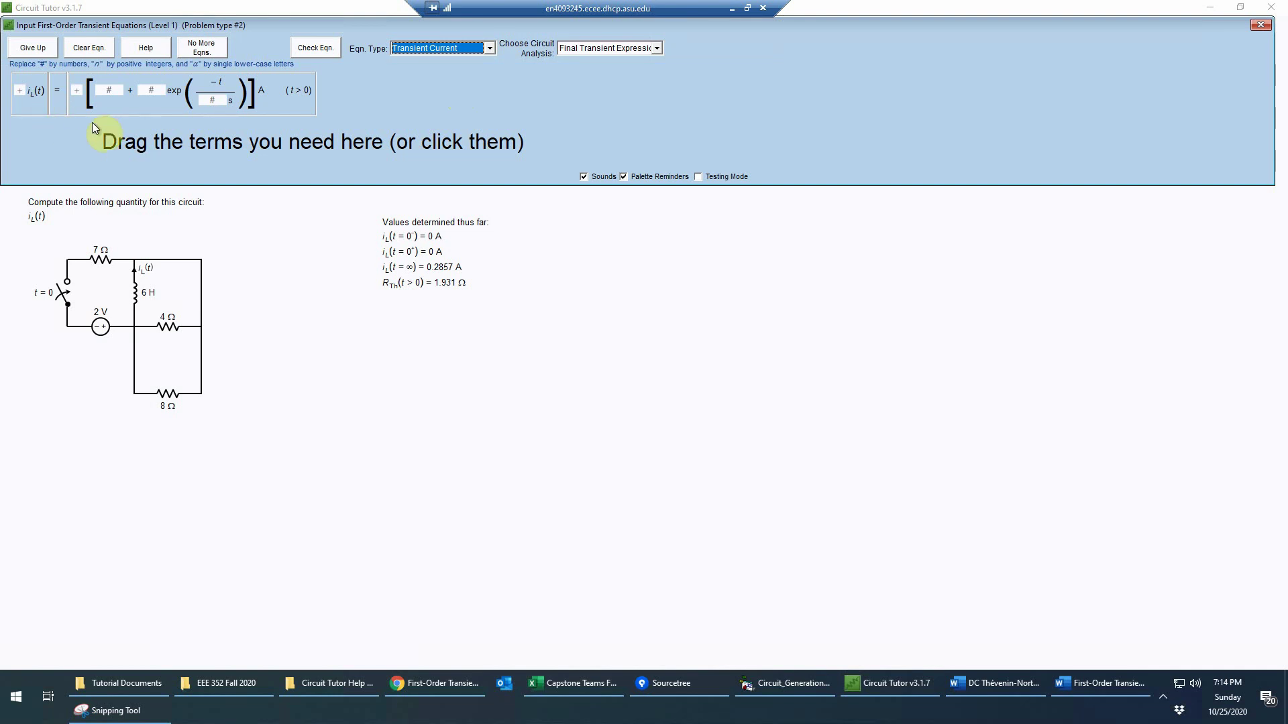
left_click(35, 103)
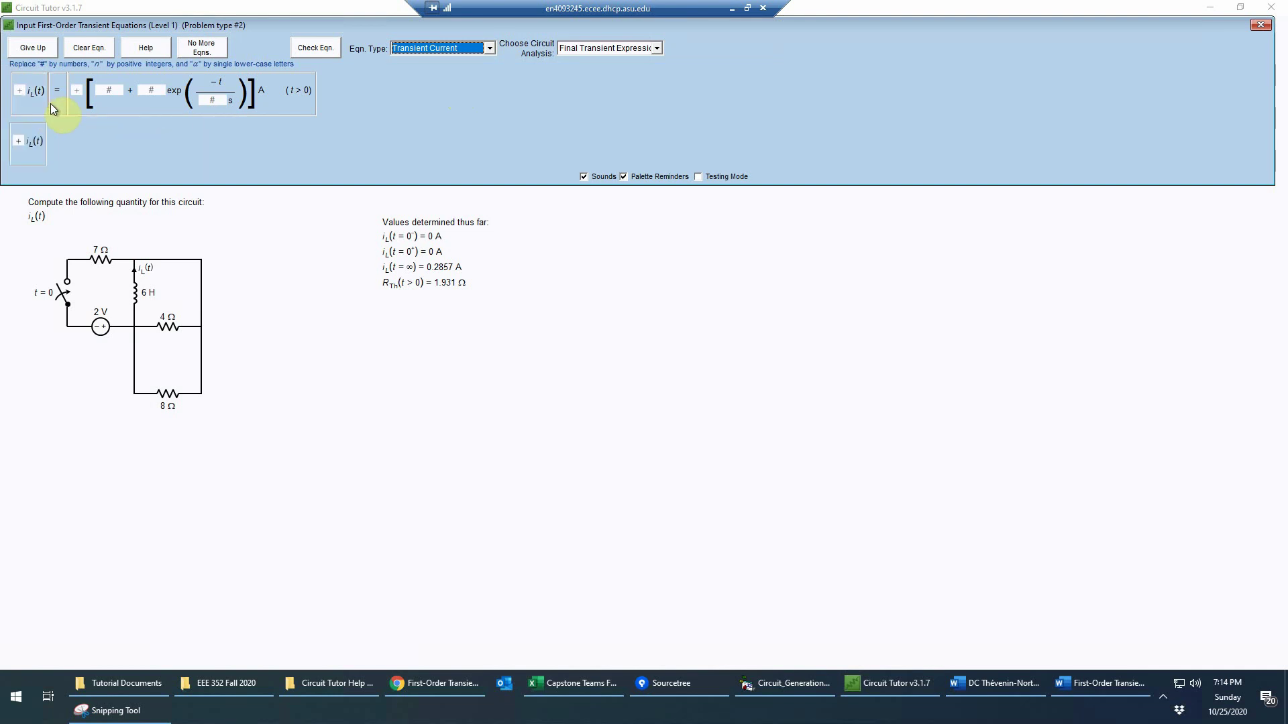
left_click(134, 103)
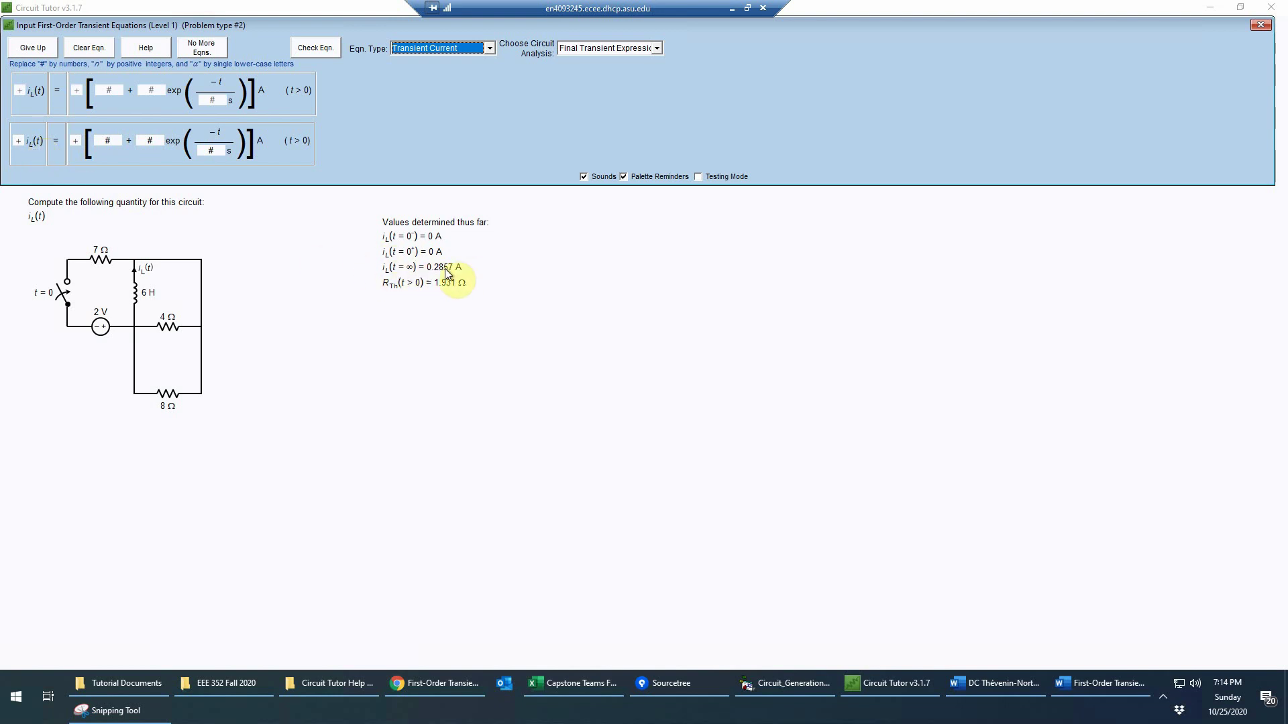
Set the constant term of the iL(t) equation to 0.2857 and the exponential's coefficient to -0.2857
left_click(109, 140)
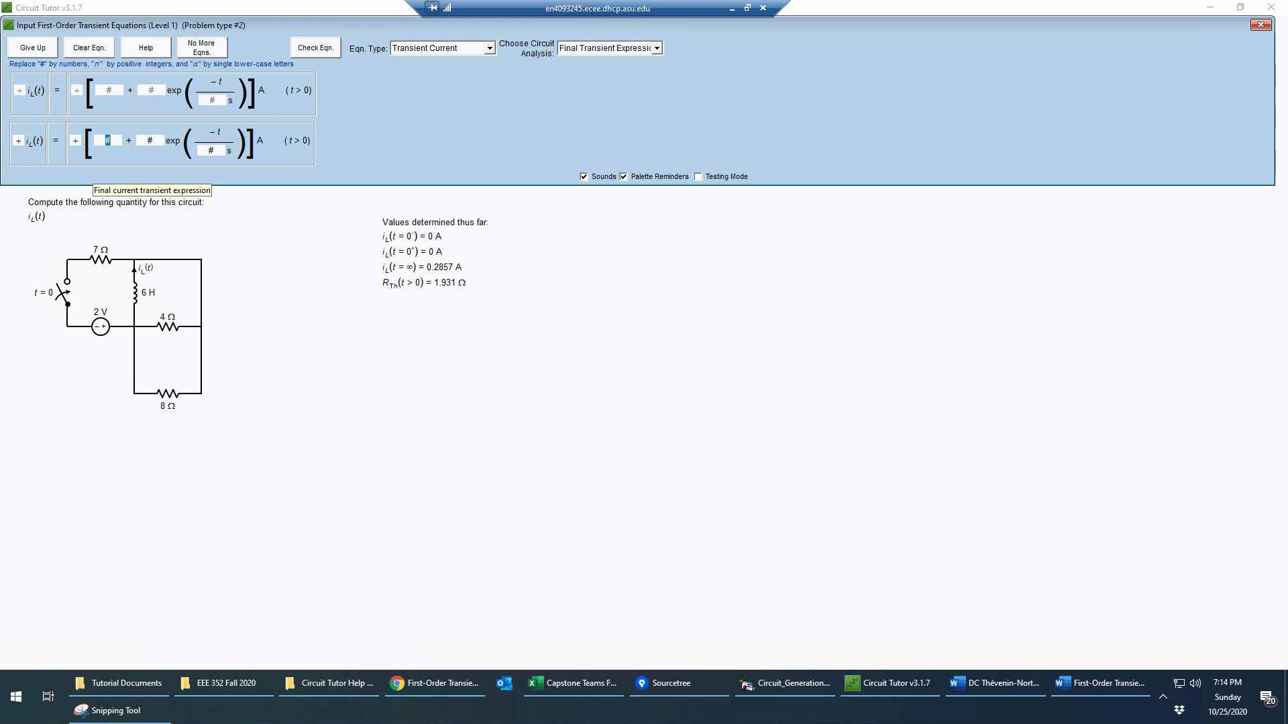
type("0.2857")
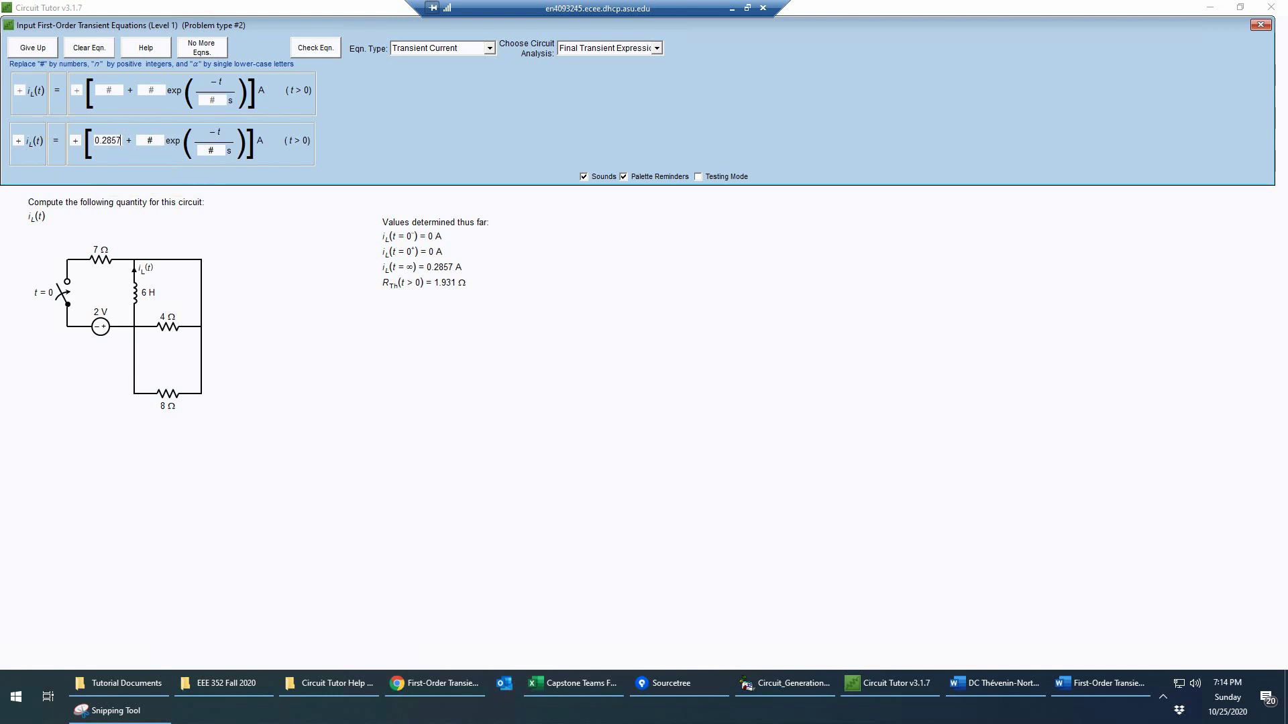
left_click(150, 140)
double_click(152, 141)
type("-0")
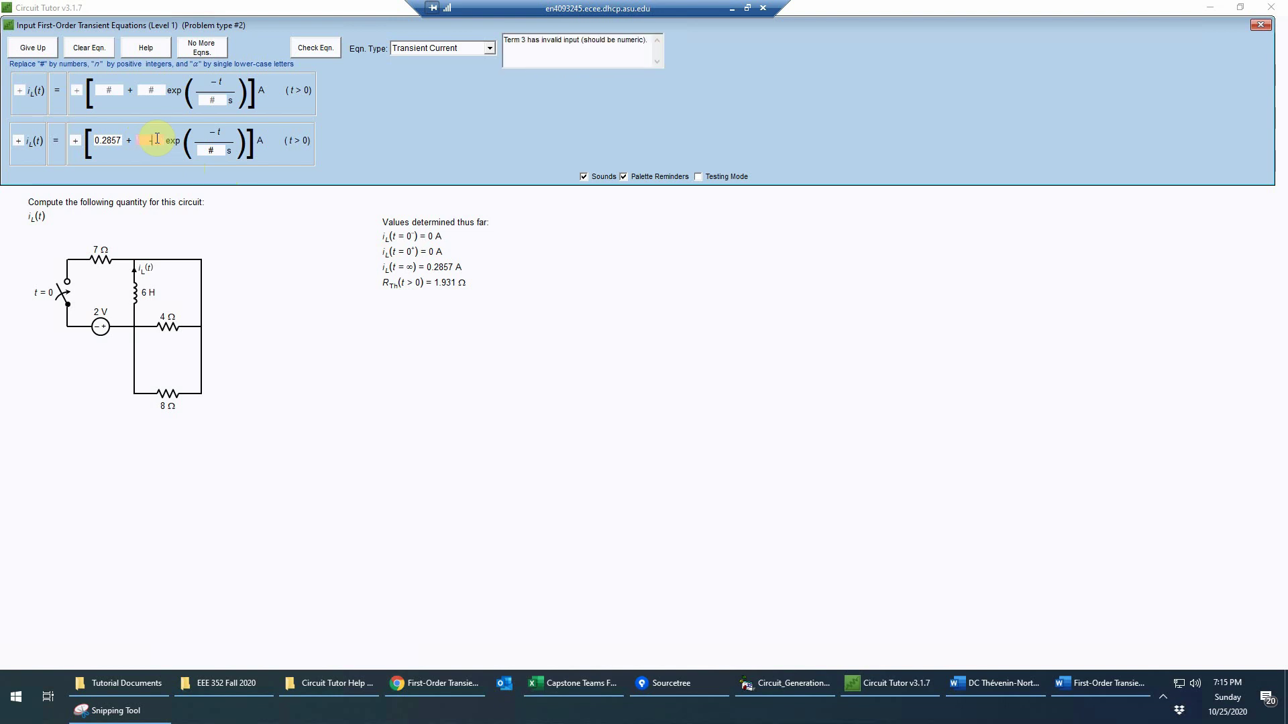
type(".2857")
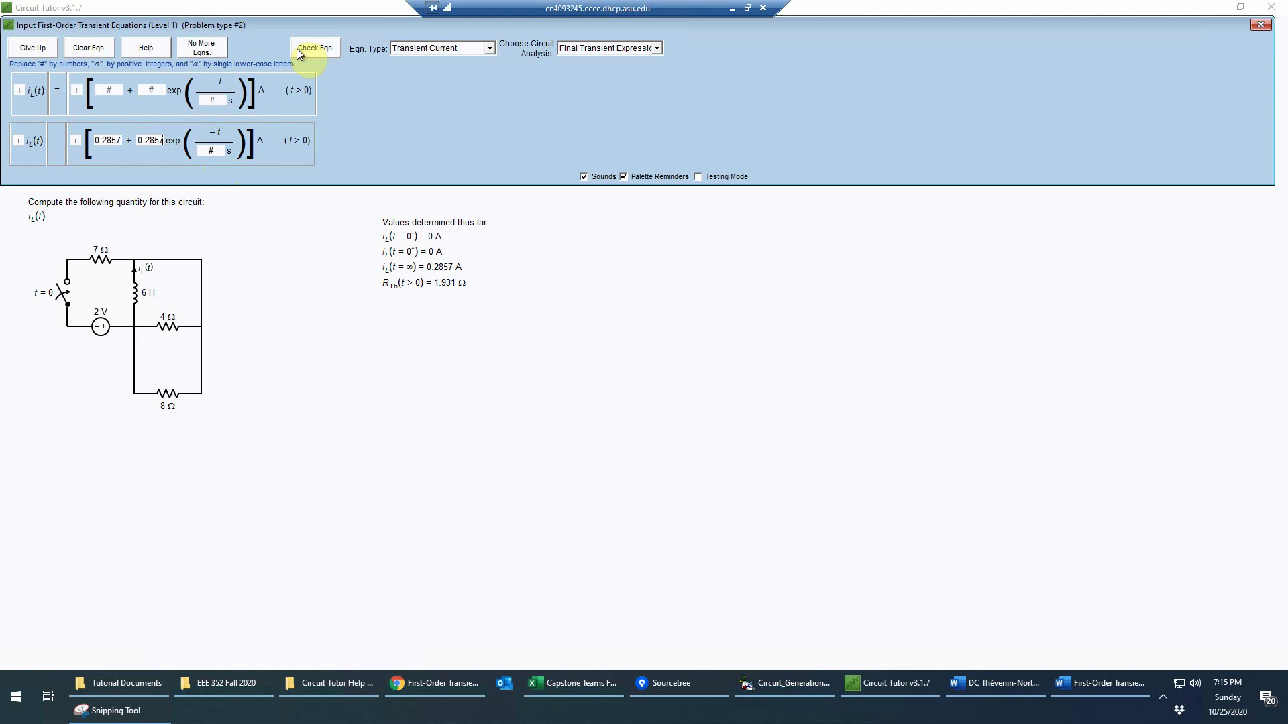
Set the time constant to 3.107 s, check the completed equation, and declare that no more equations are needed
left_click(216, 150)
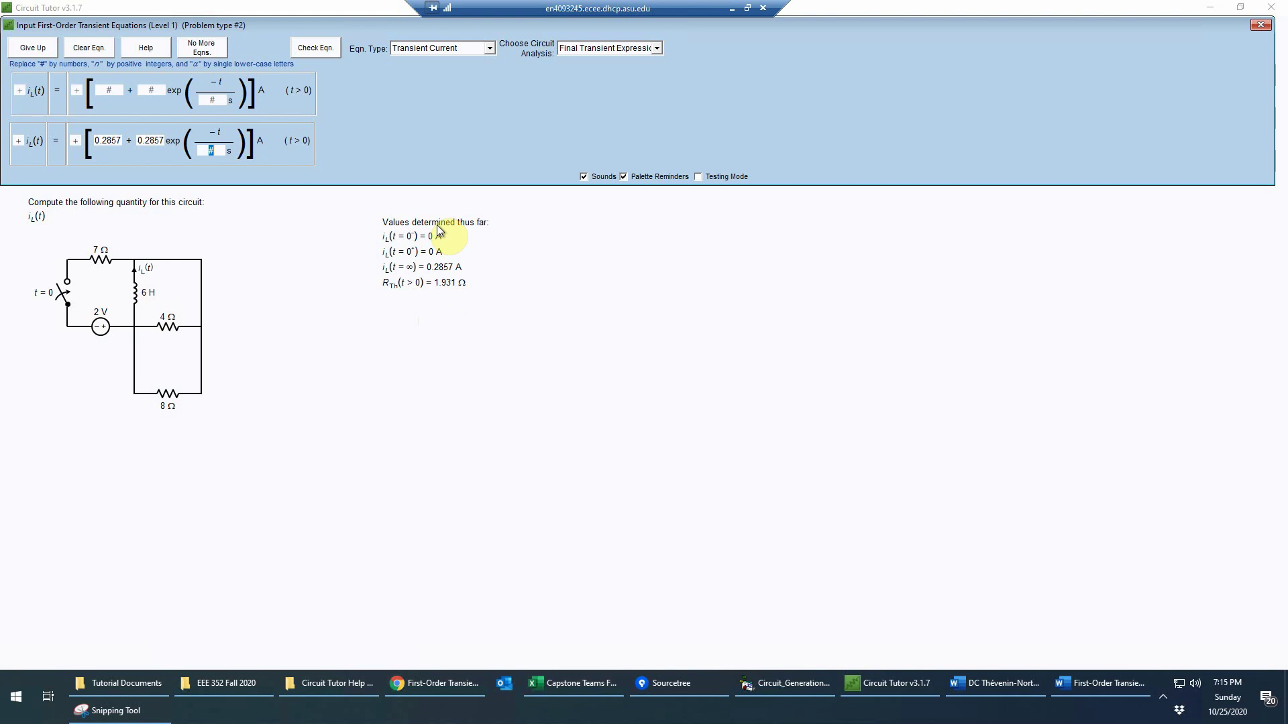
type("3")
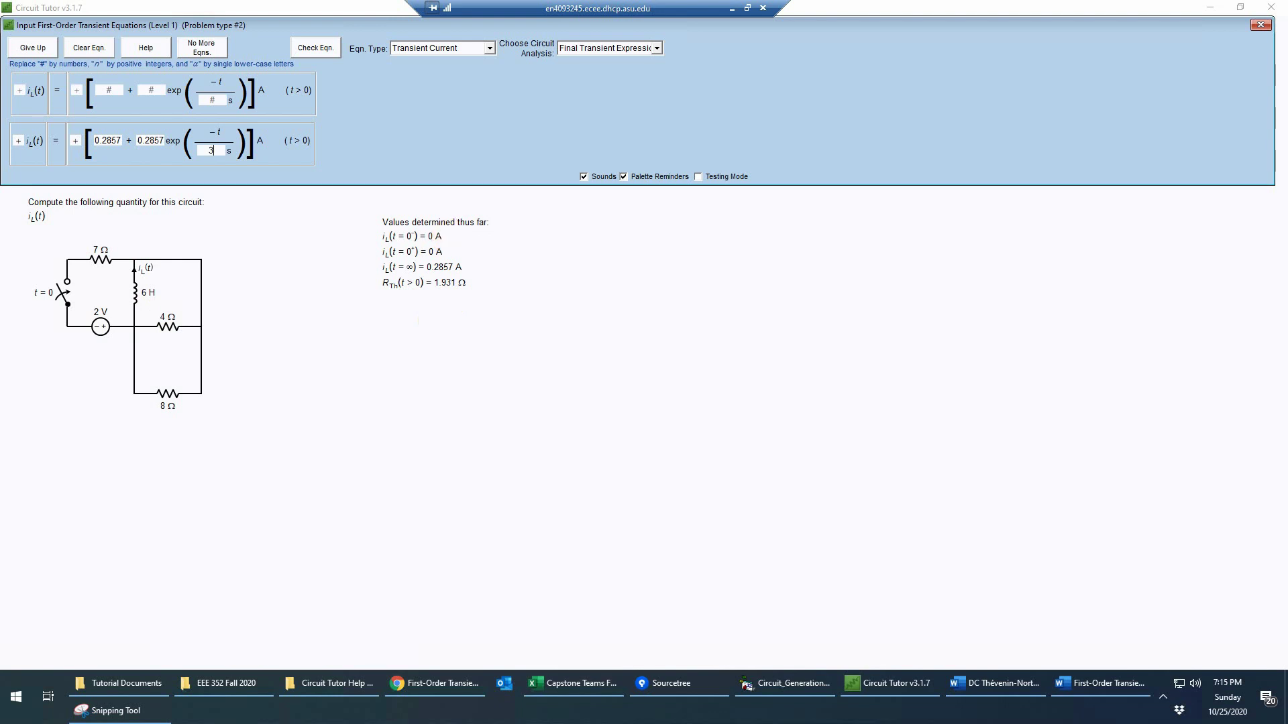
type(".107")
left_click(322, 46)
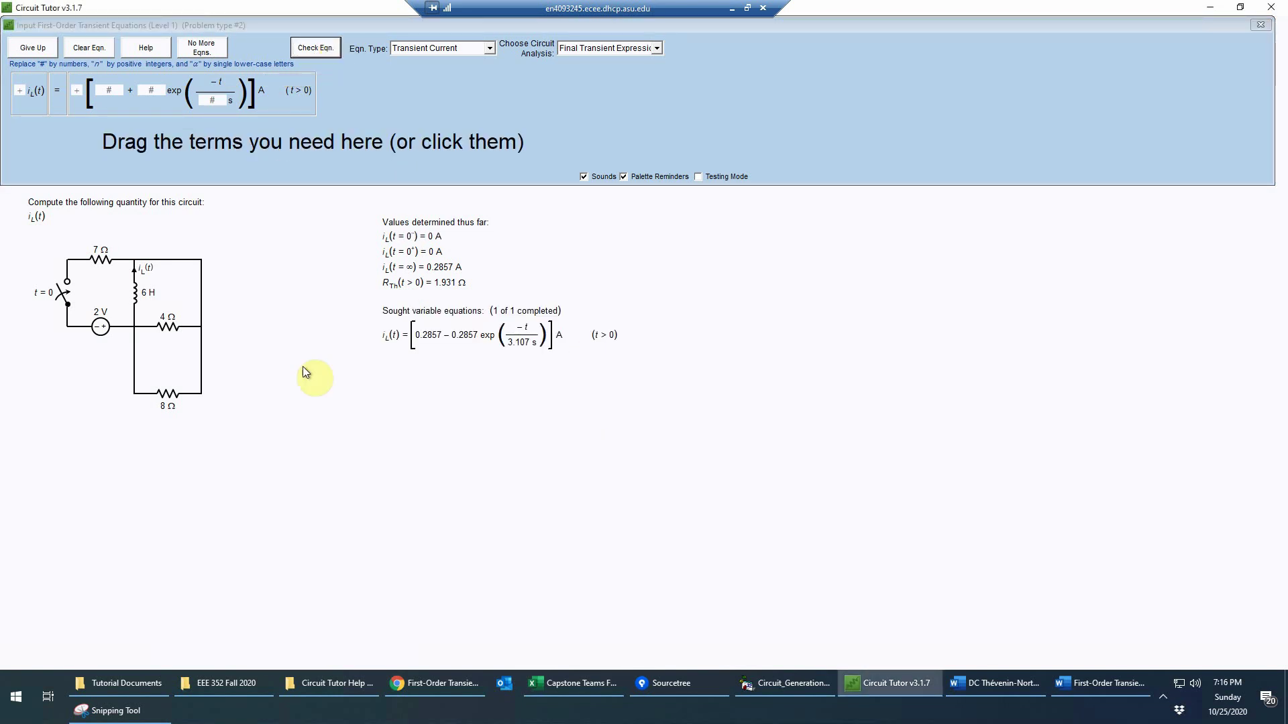
left_click(215, 50)
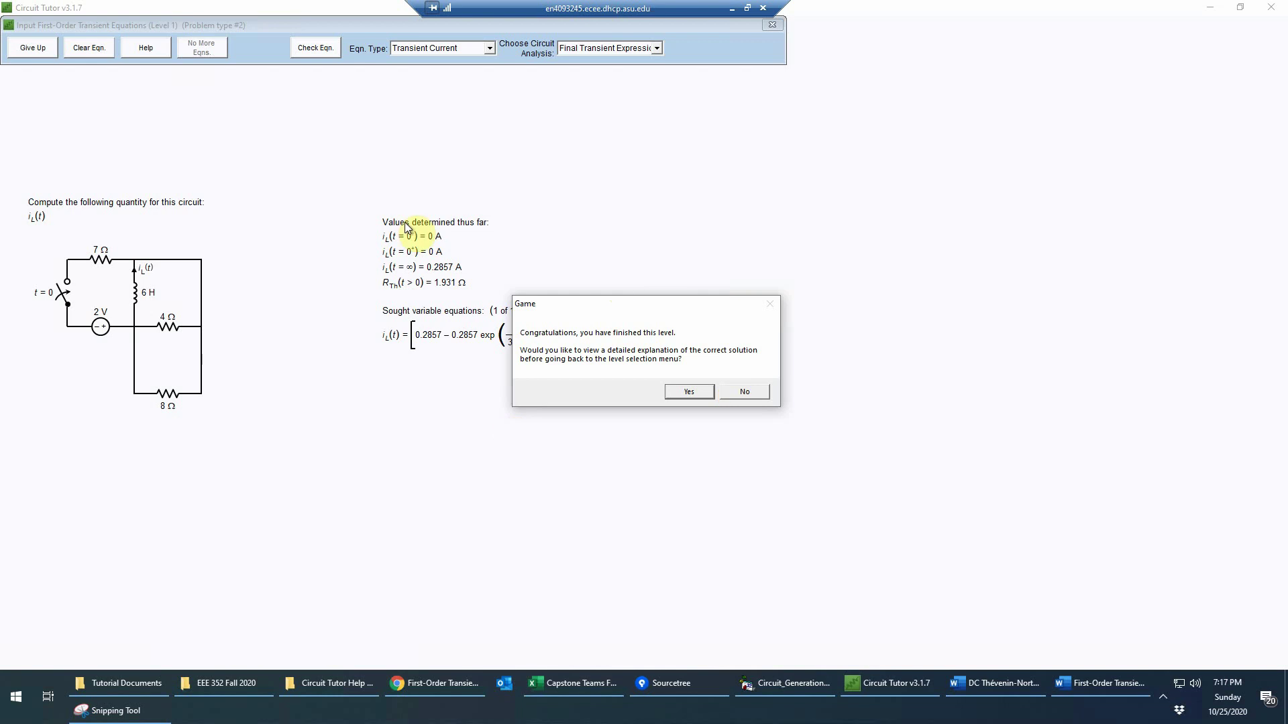
Open the detailed explanation, review each stage from the original circuit to the final iL(t) answer, then close it and minimize the remote session
left_click(690, 393)
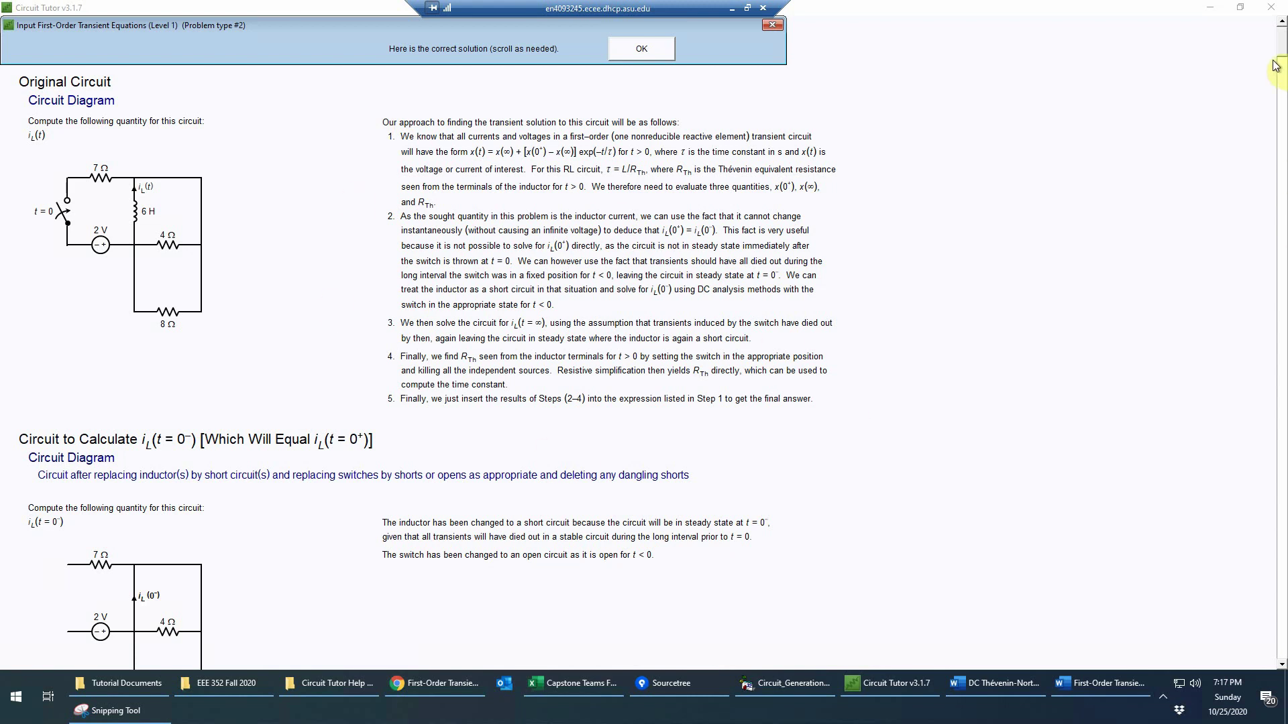
left_click_drag(1281, 44, 1282, 74)
scroll(420, 244, "down", 3)
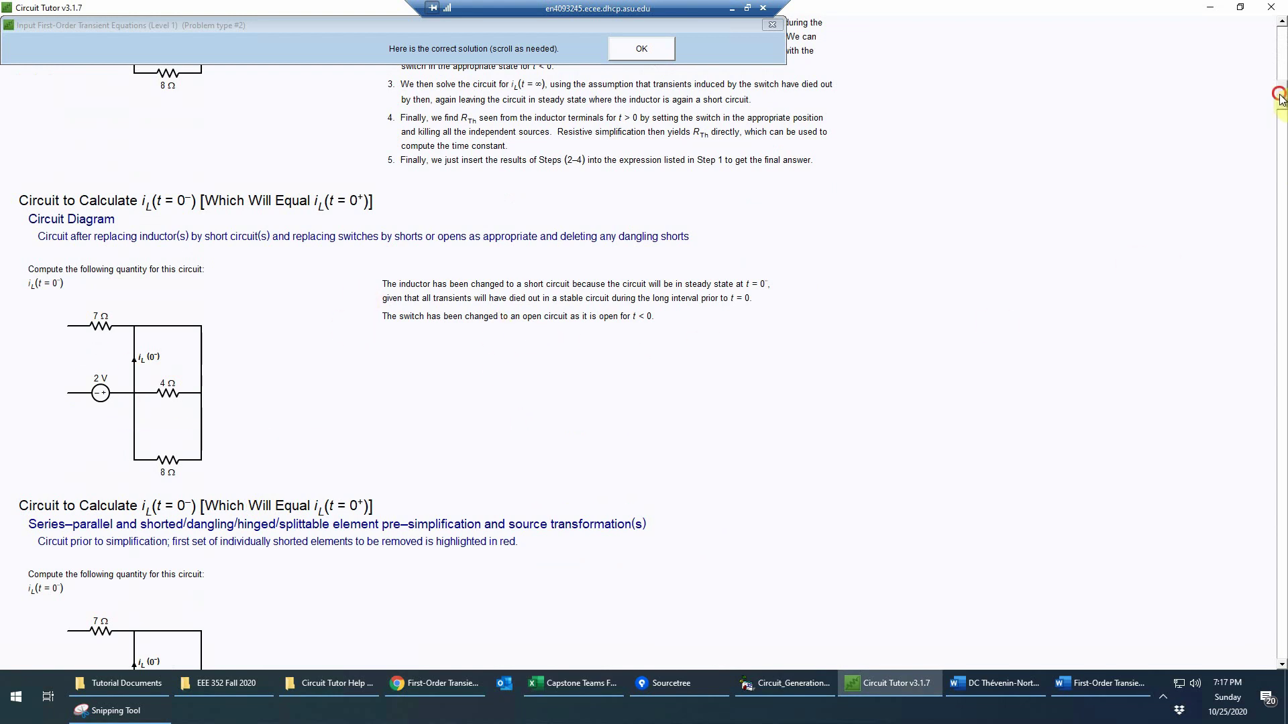
left_click_drag(1282, 107, 1268, 307)
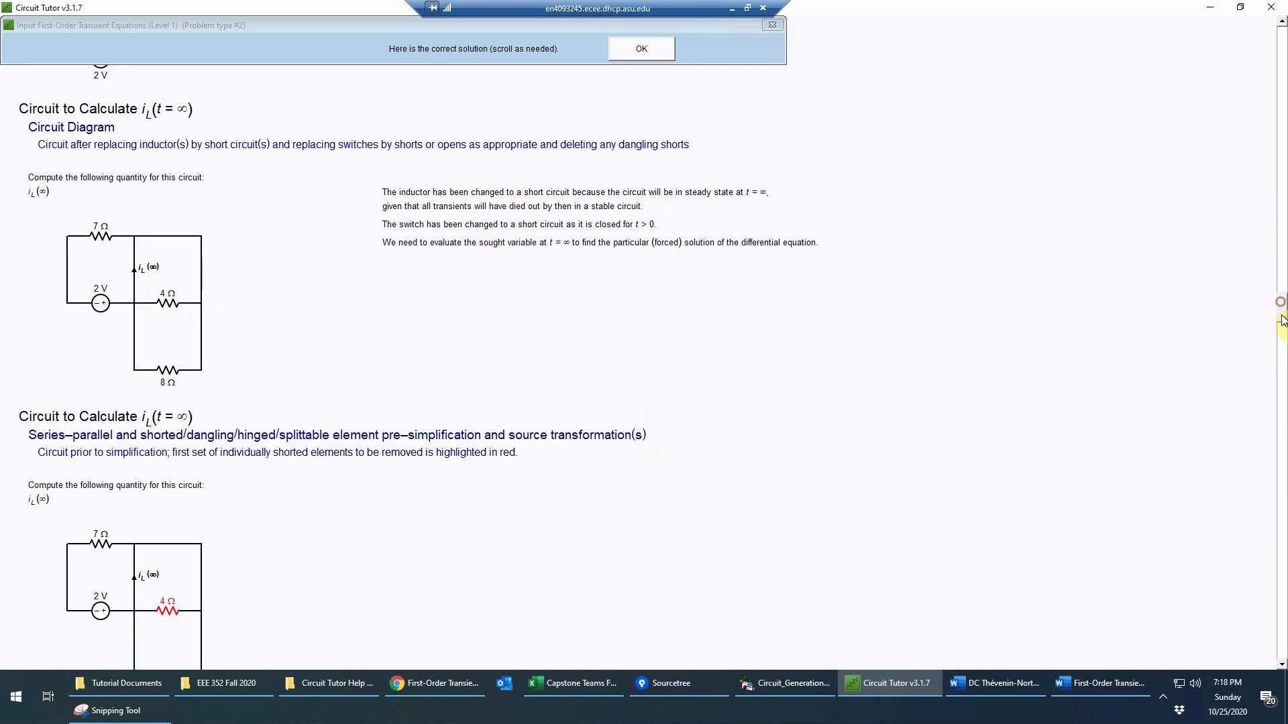
left_click_drag(1282, 305, 1282, 538)
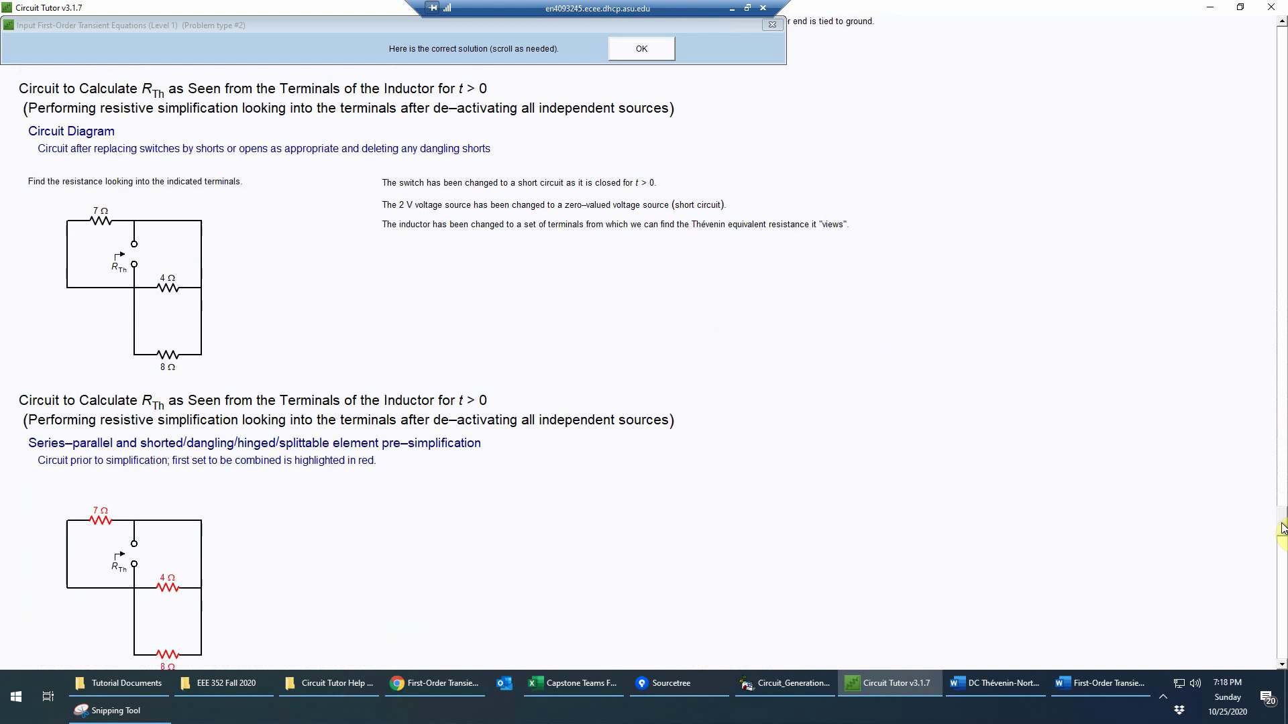
scroll(891, 439, "up", 1)
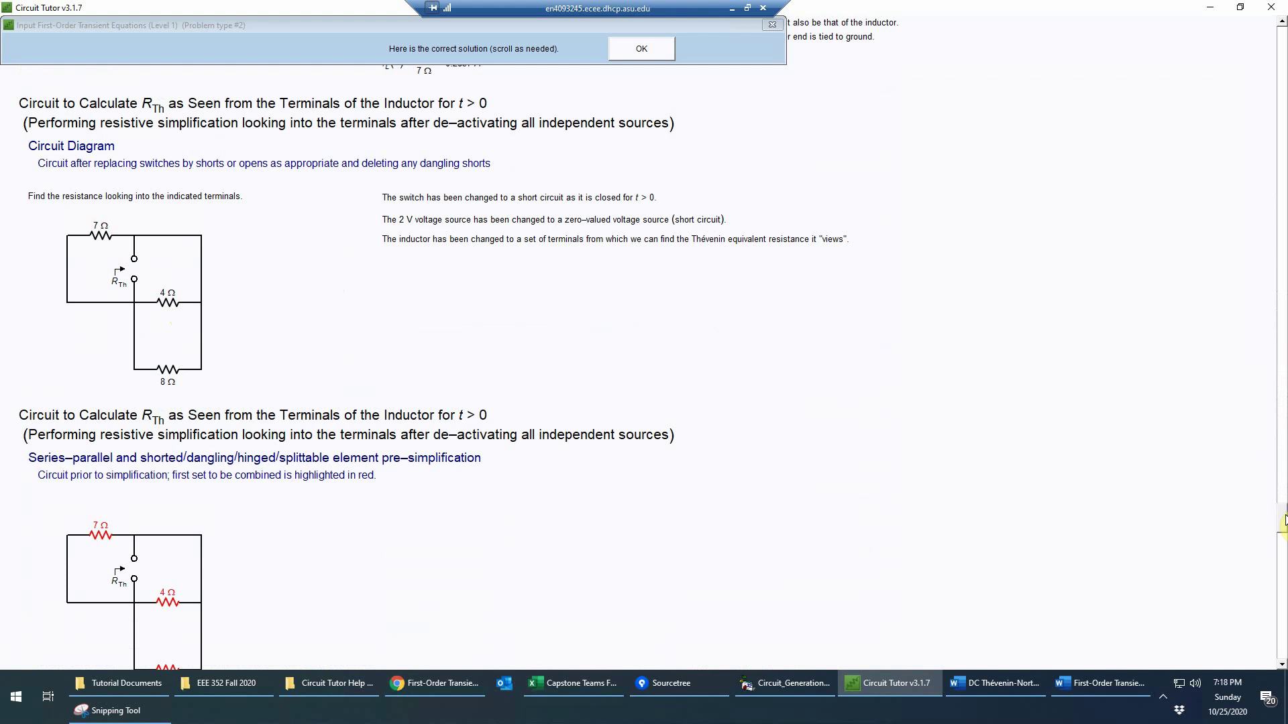
left_click_drag(1283, 520, 1282, 658)
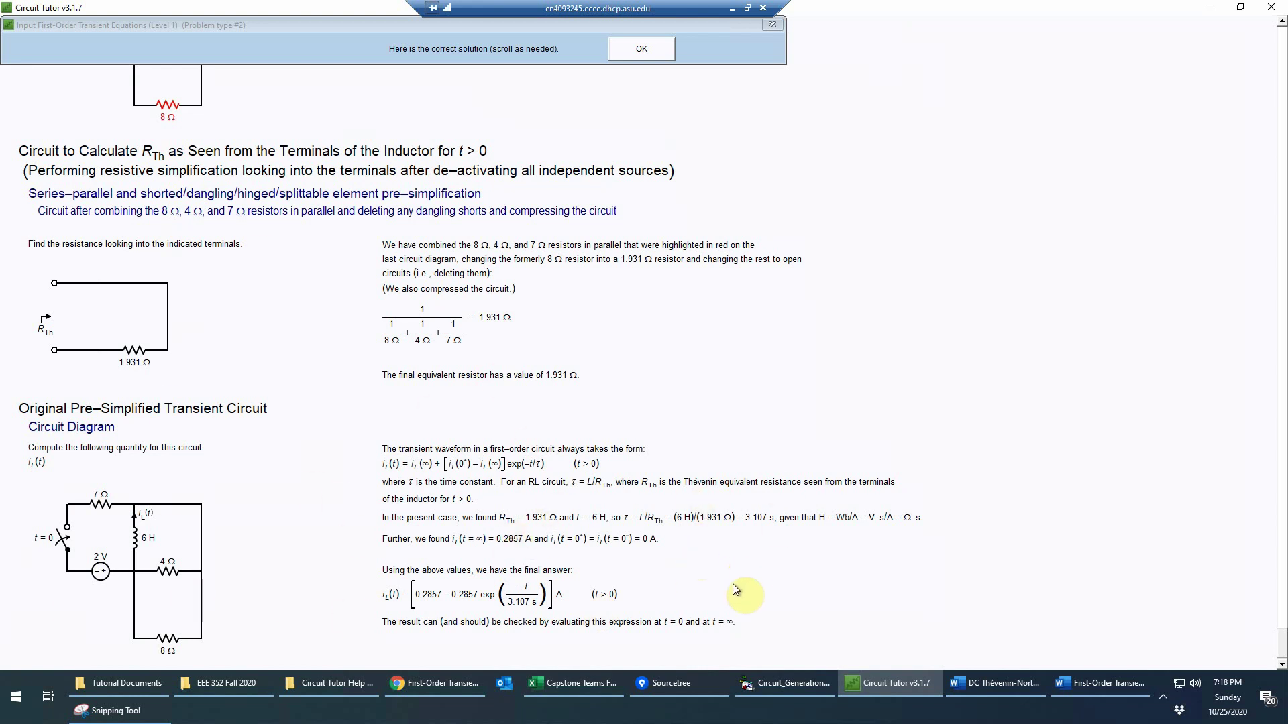
left_click(646, 48)
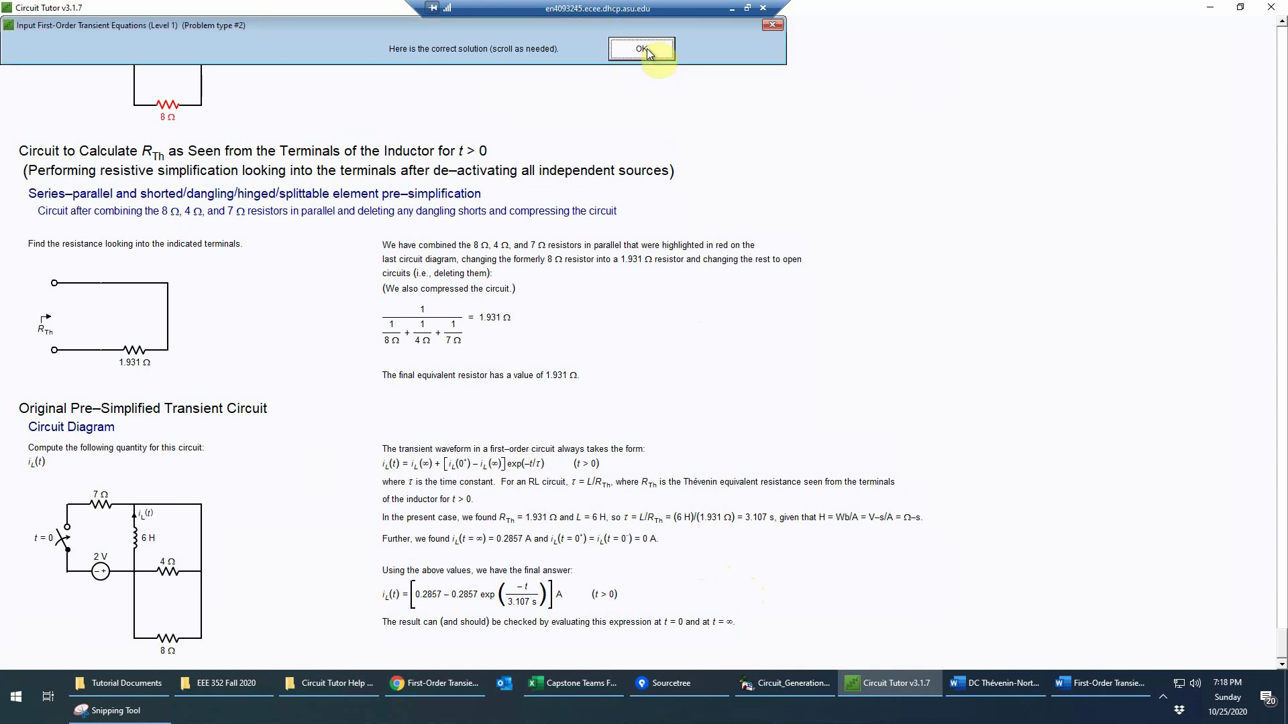
left_click(732, 9)
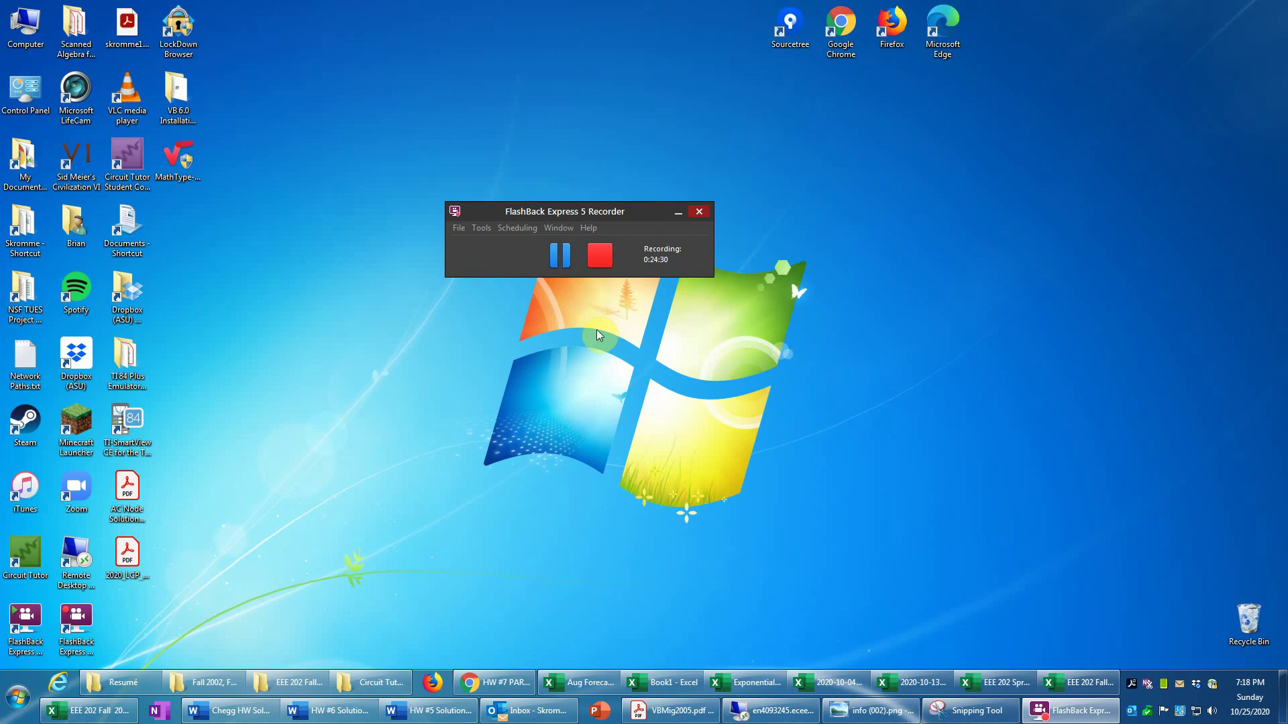